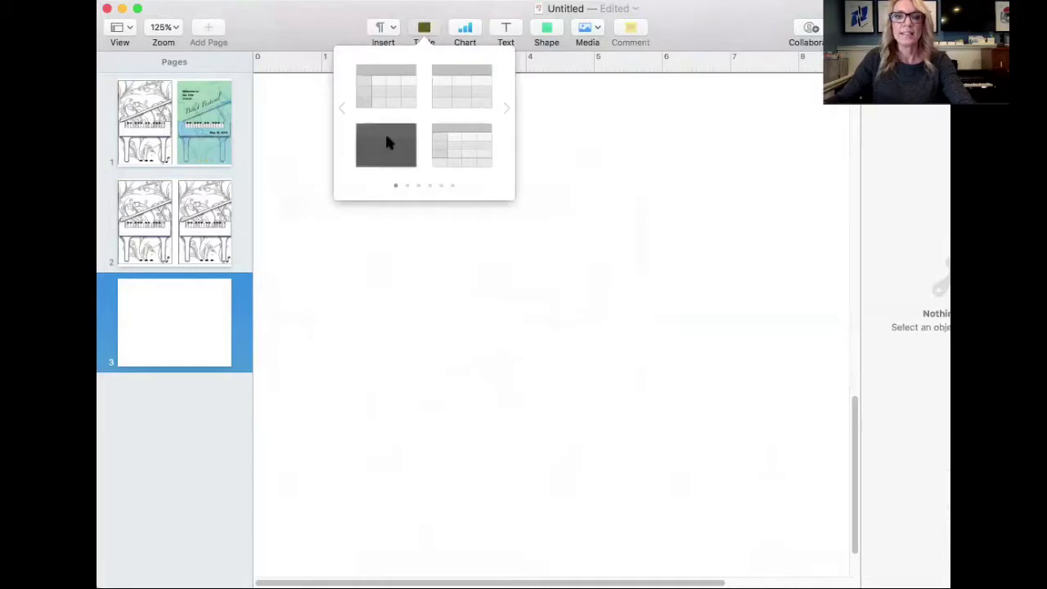
Insert a plain table without headers on page 3 and delete its column B.
click(386, 135)
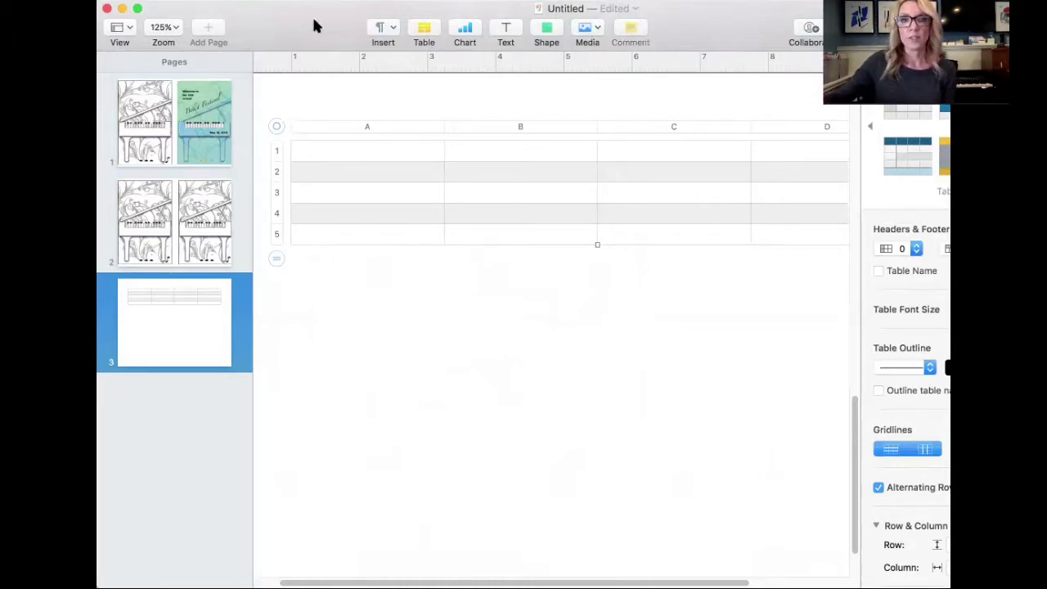
drag(313, 21, 280, 15)
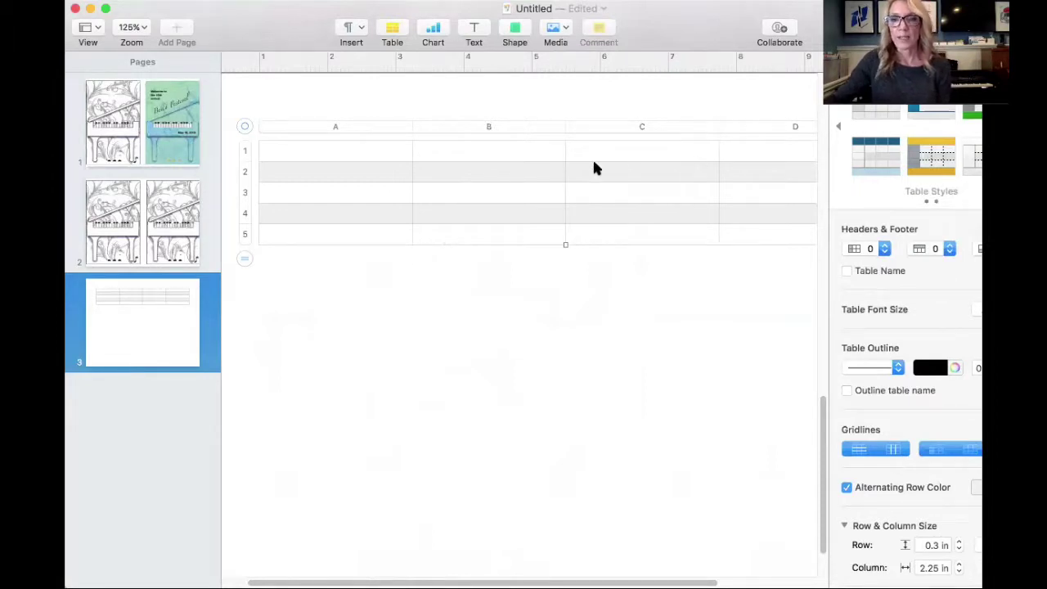
click(557, 127)
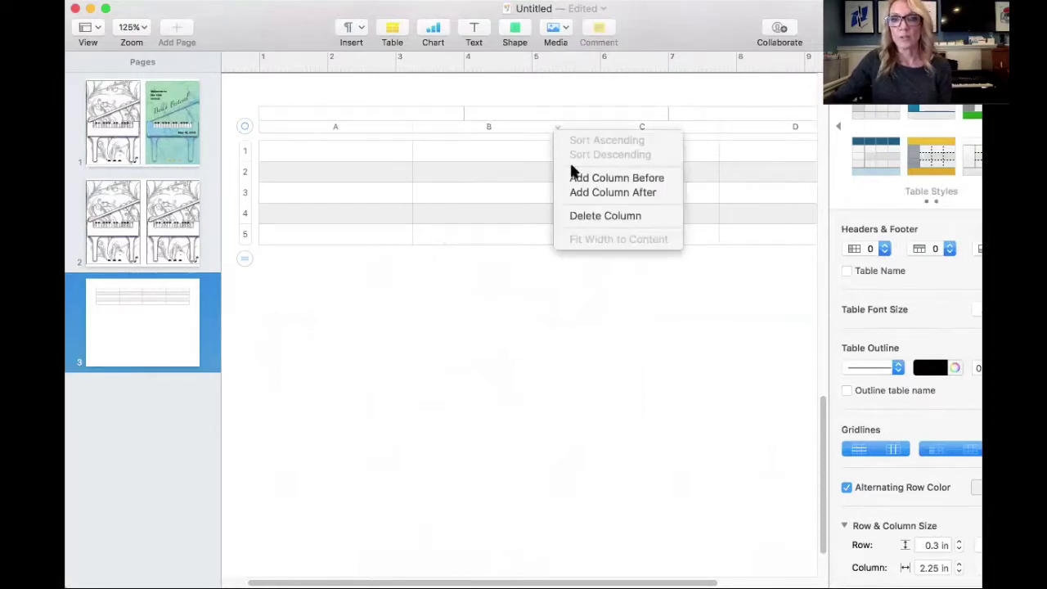
click(578, 207)
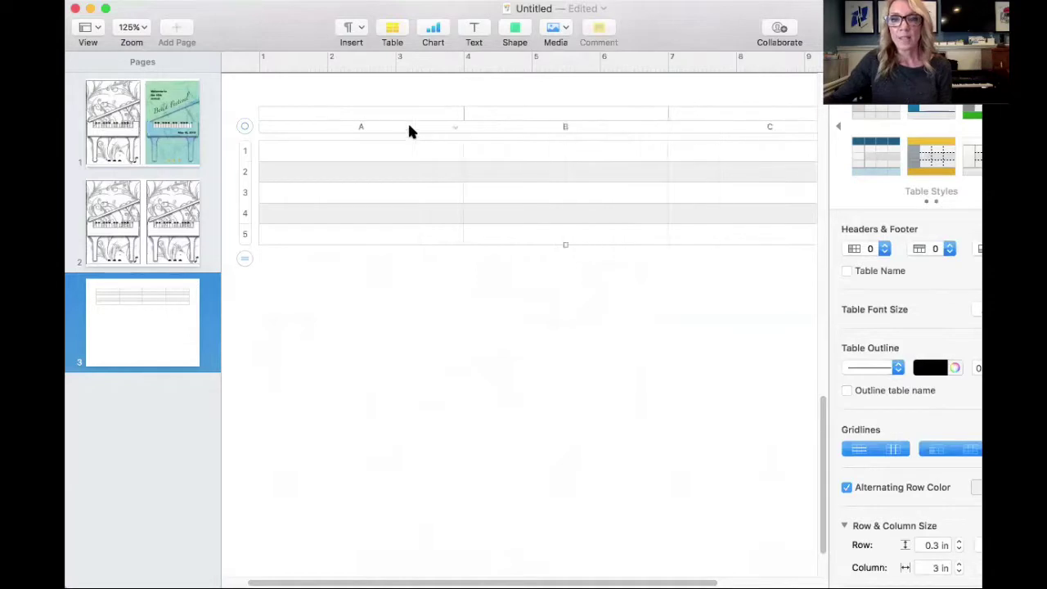
Narrow the table's columns A, B and C to 1.71 in each.
drag(463, 125, 374, 125)
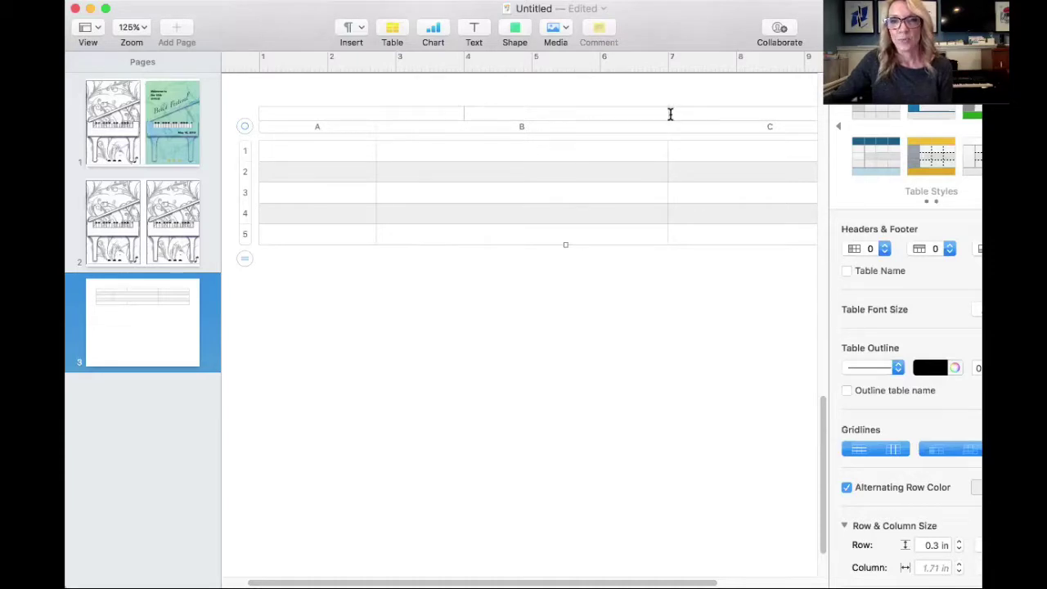
drag(665, 126, 493, 133)
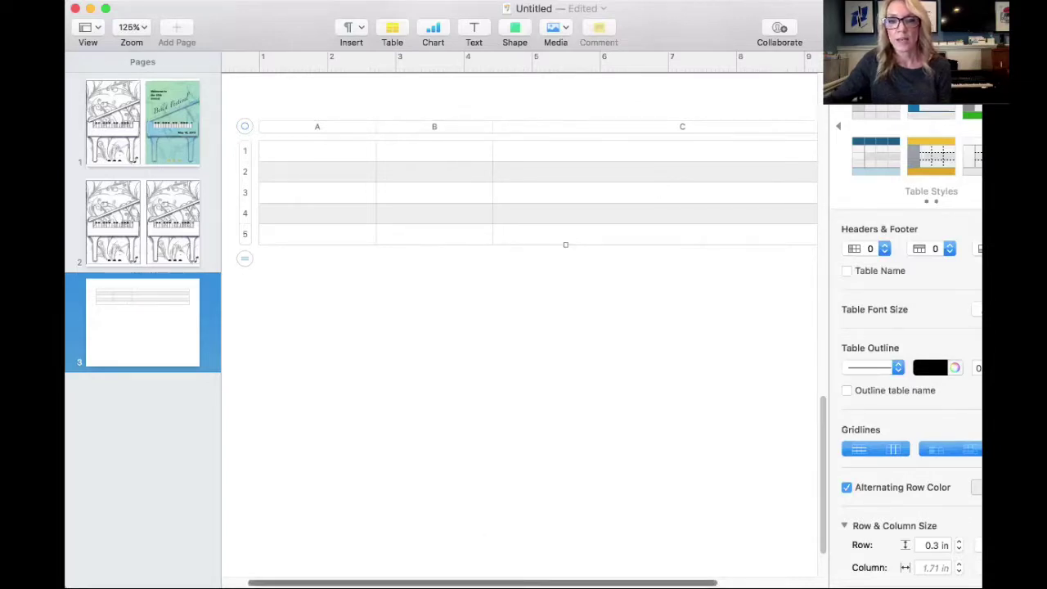
scroll(523, 327, right, 5)
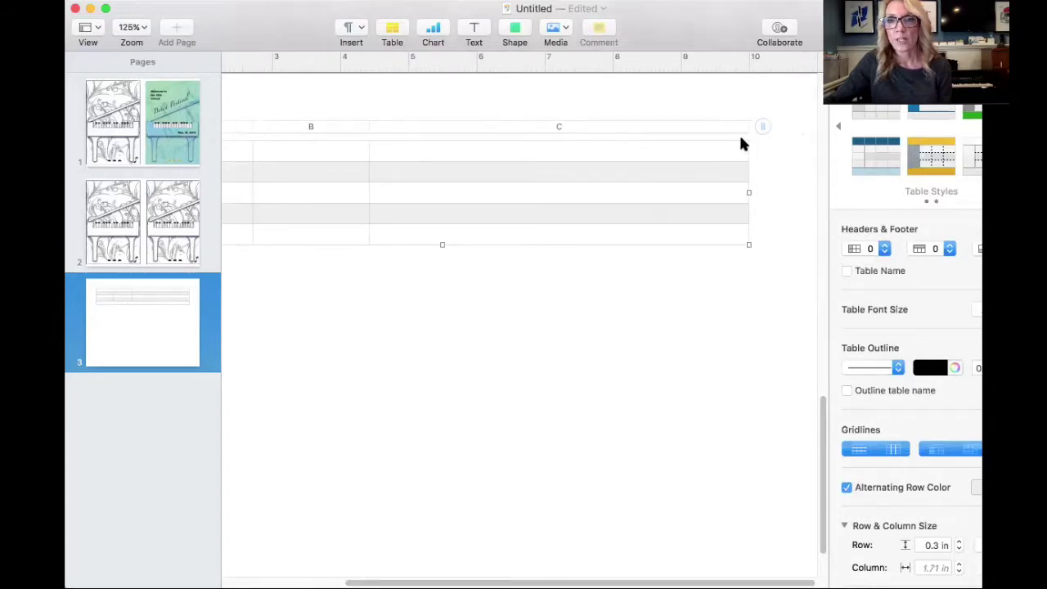
drag(747, 128, 477, 177)
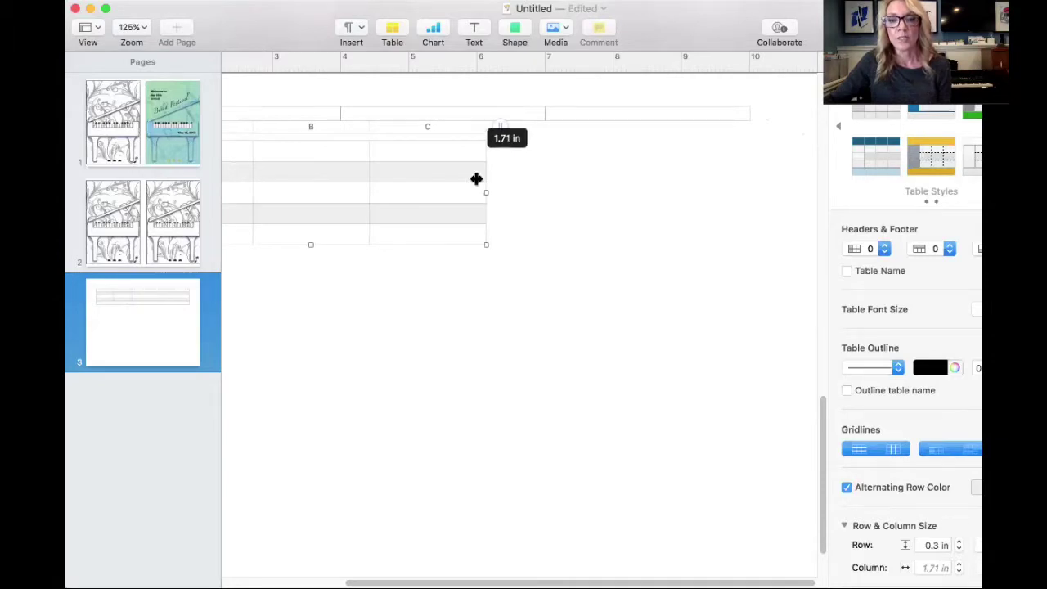
Set the table to Stay on Page and move it to x 0.16 in, y 1 in.
scroll(481, 245, left, 5)
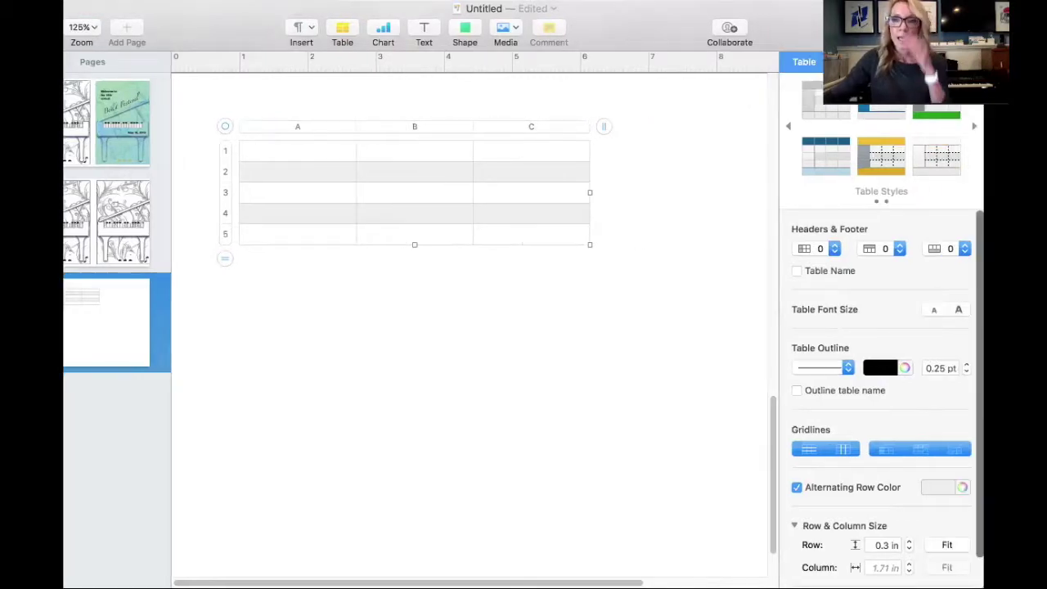
click(883, 61)
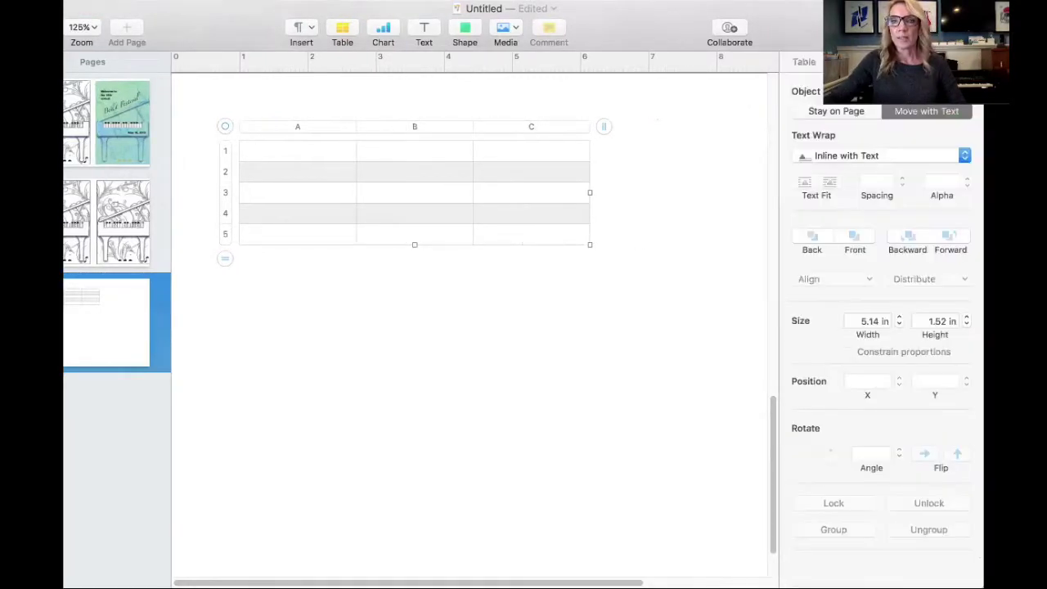
click(834, 110)
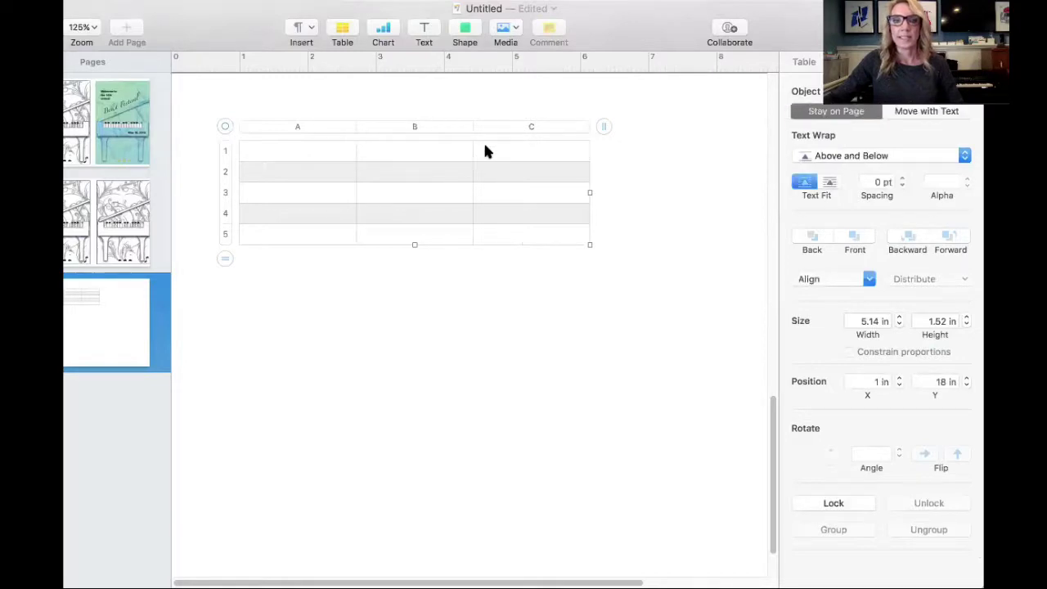
drag(439, 154, 380, 143)
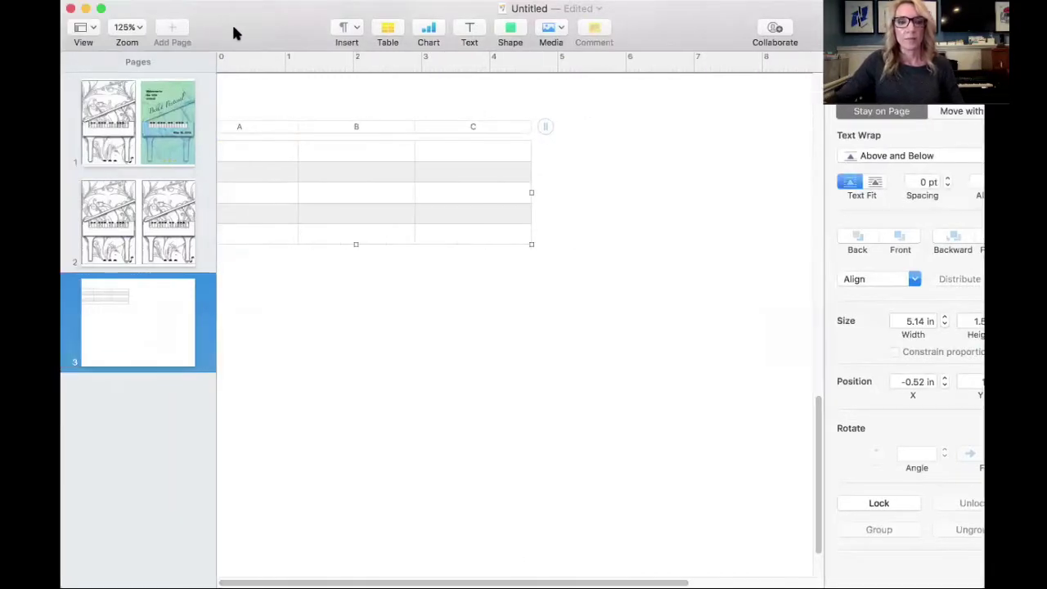
drag(413, 188, 444, 189)
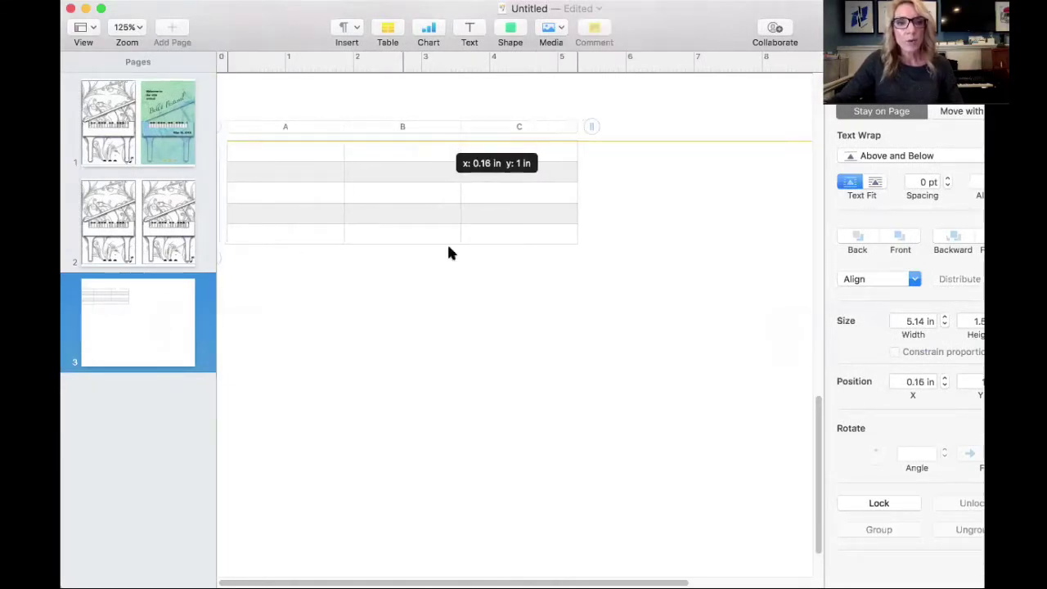
Enter the column titles Performer, Title and Composer in the table's first row.
double_click(319, 151)
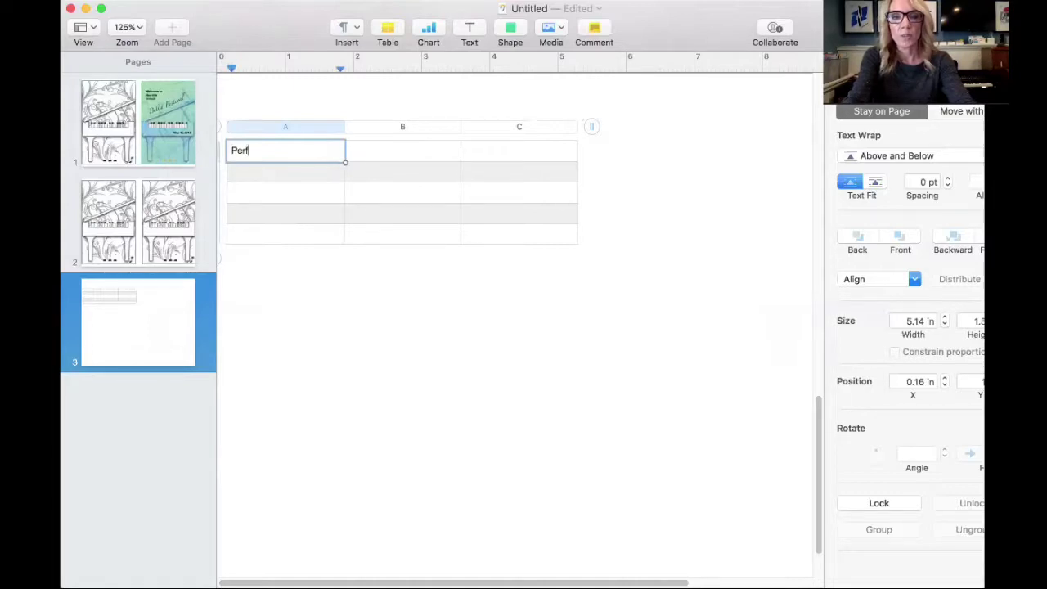
text(rmer)
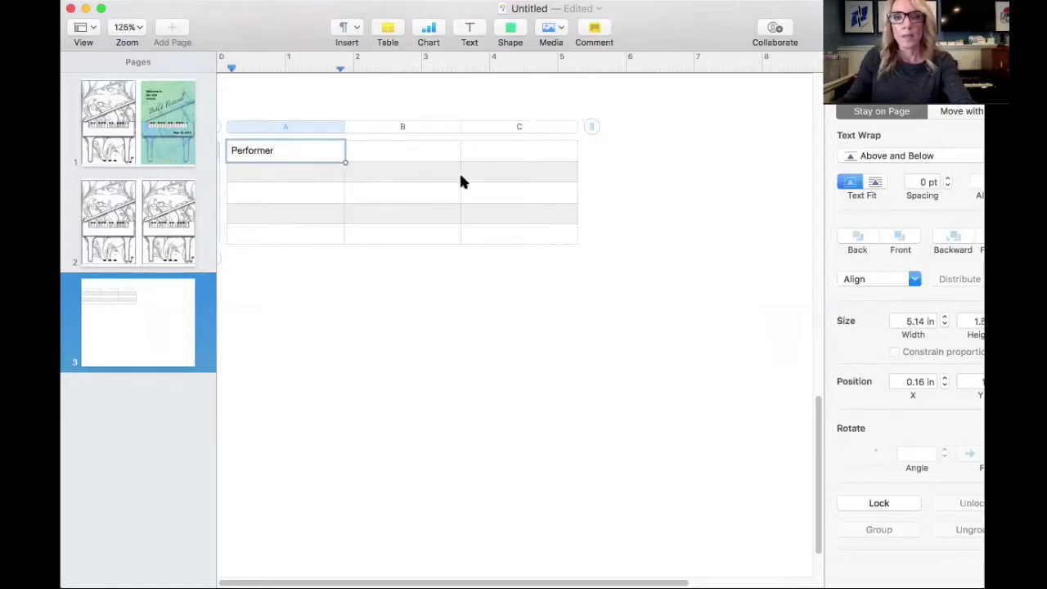
click(436, 153)
text(Title)
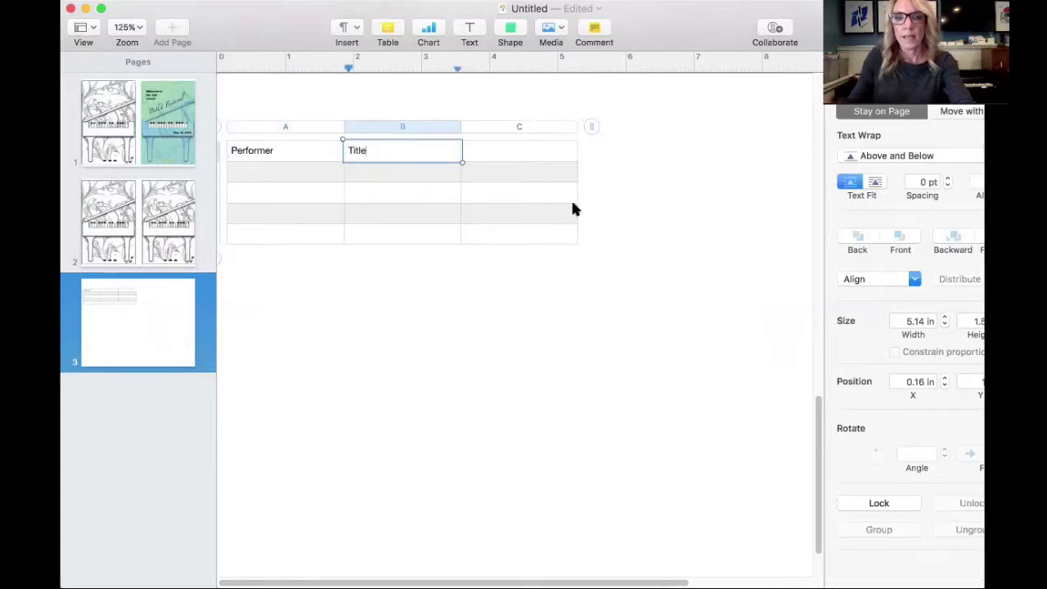
click(524, 150)
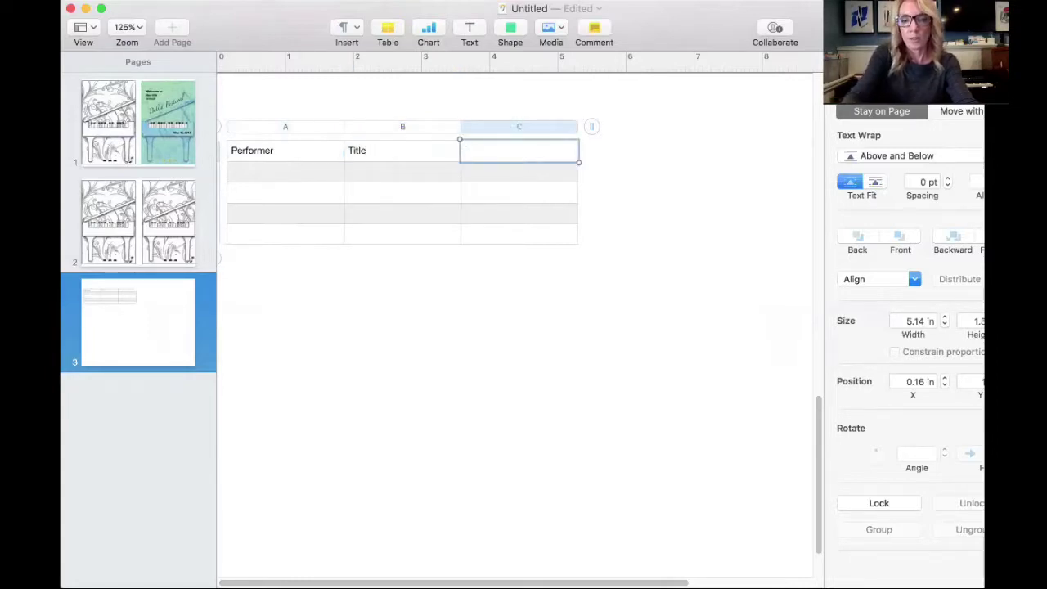
text(Cpm)
key(BackSpace)
text(omposer)
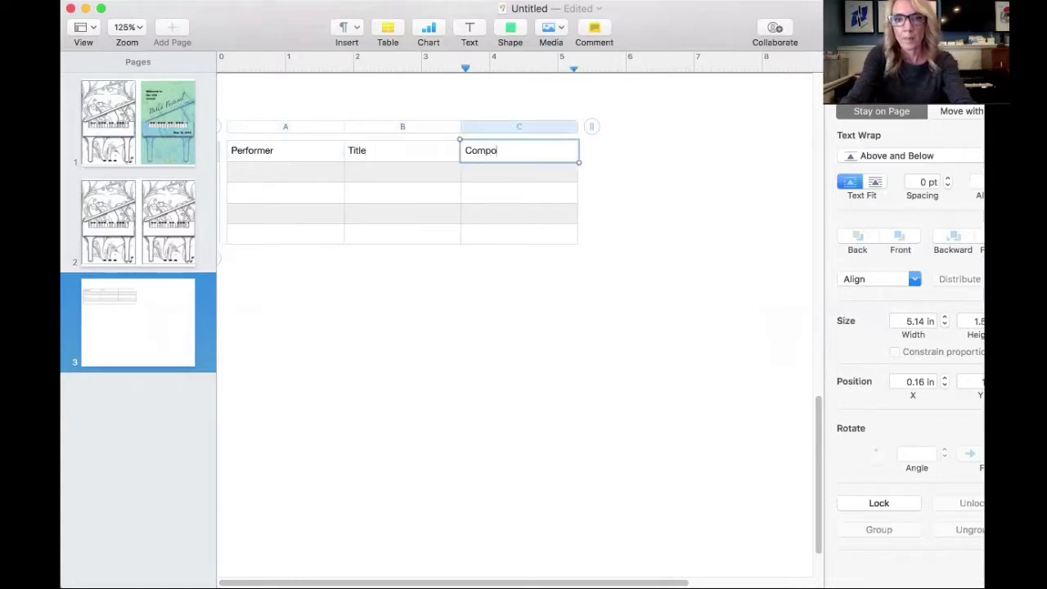
Make the Performer, Title and Composer titles bold and centre them in their cells.
click(301, 158)
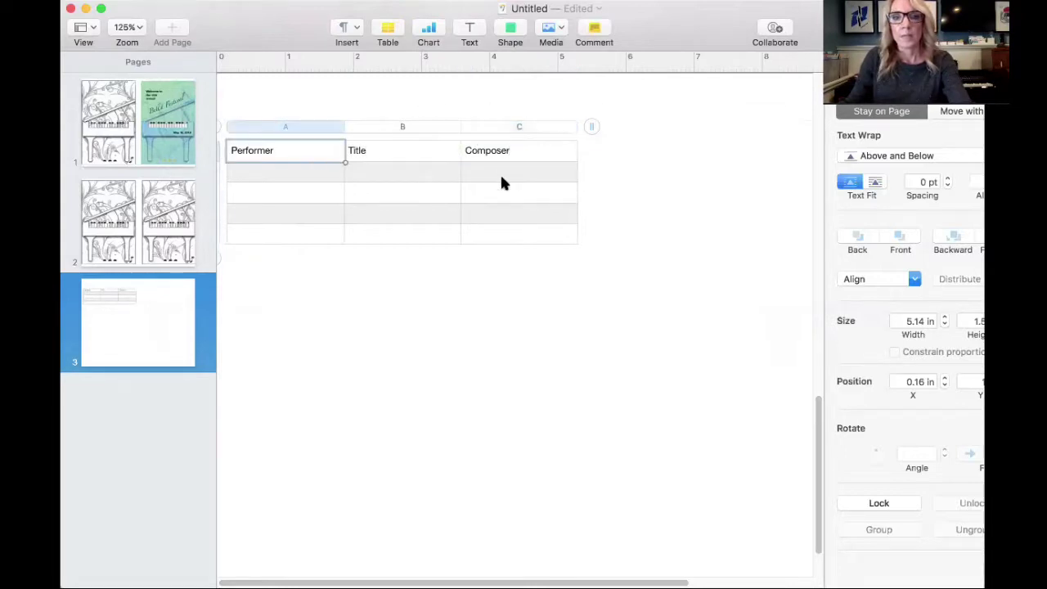
shift+click(539, 152)
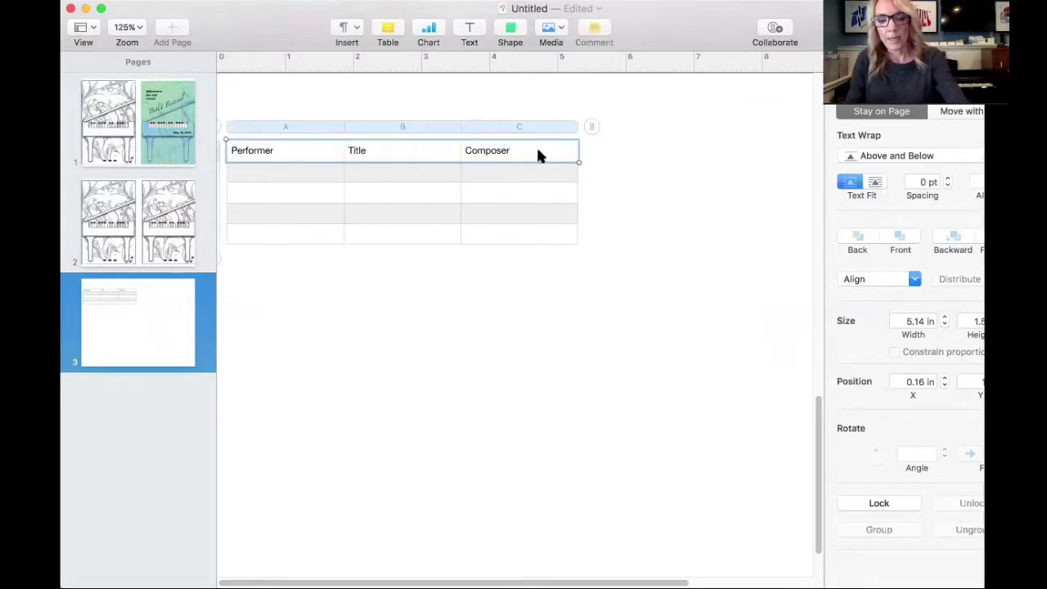
key(super+b)
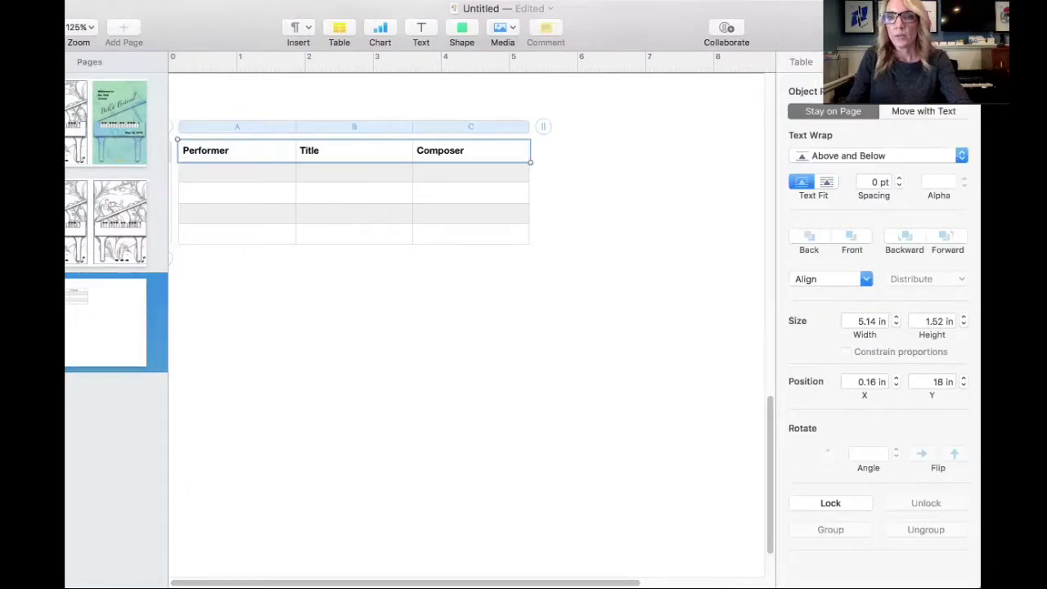
click(899, 62)
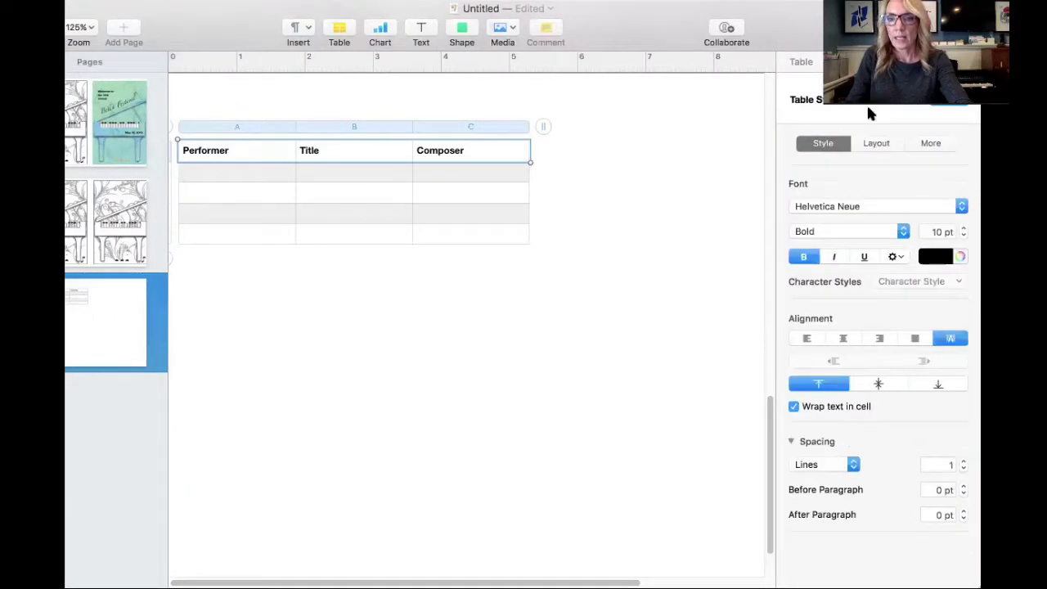
click(843, 338)
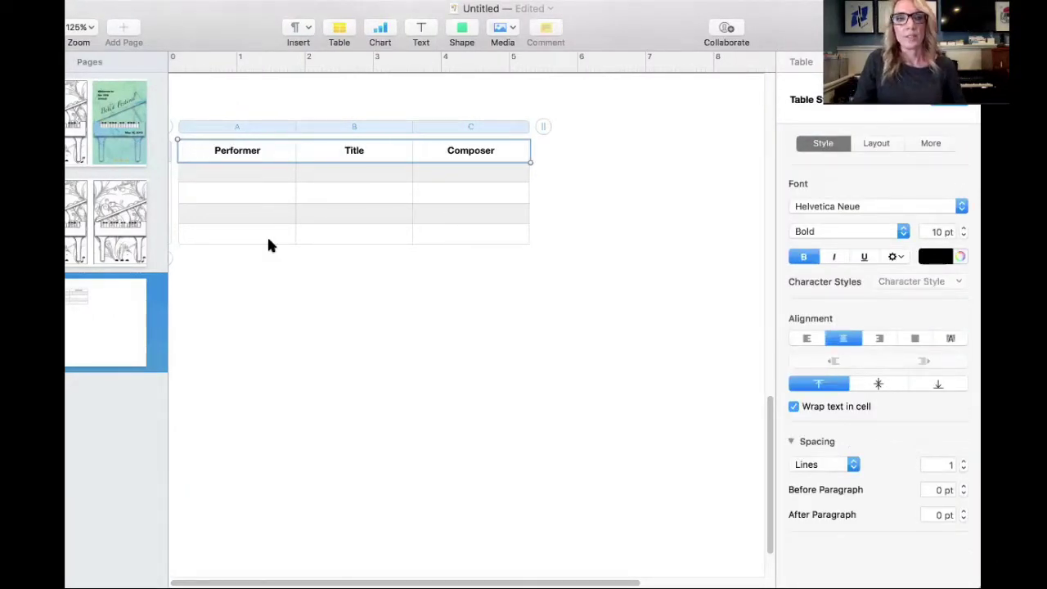
Fill the table's second row with the placeholder entries Name, piece and dude.
click(231, 172)
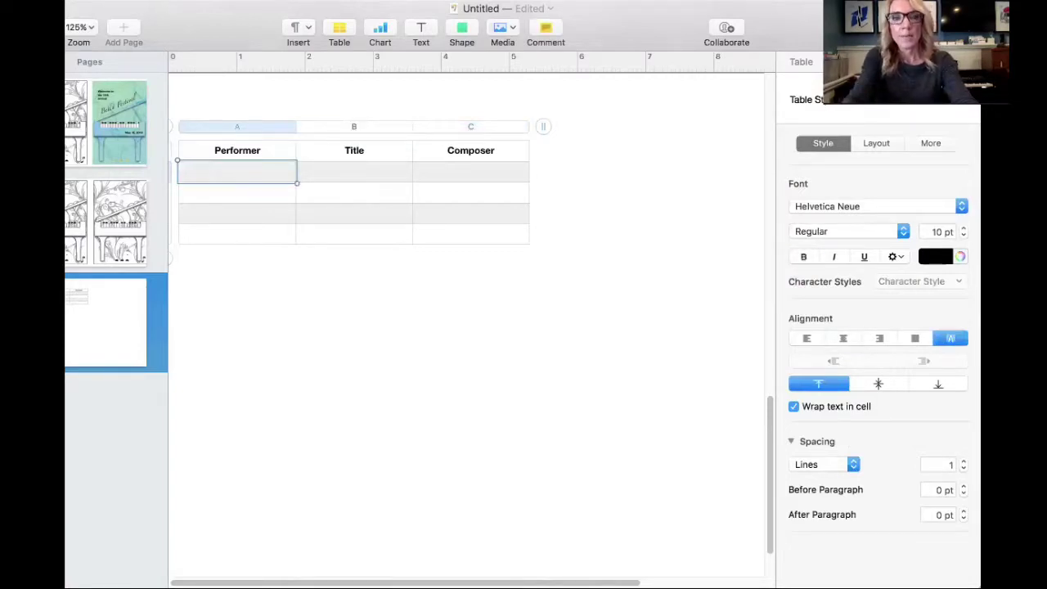
text(Name)
click(354, 175)
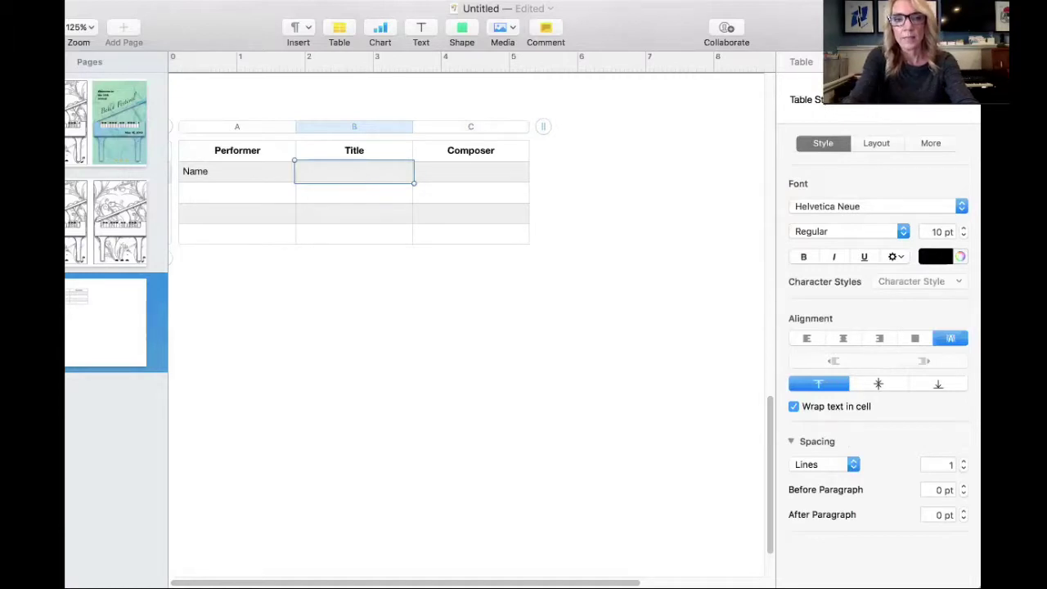
key(Return)
text(piece)
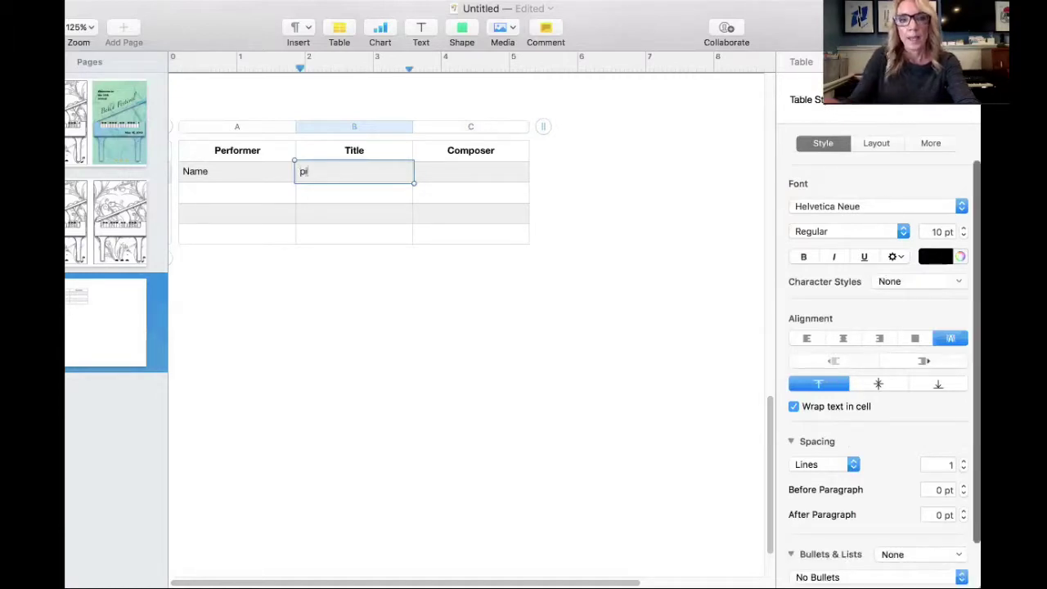
click(436, 176)
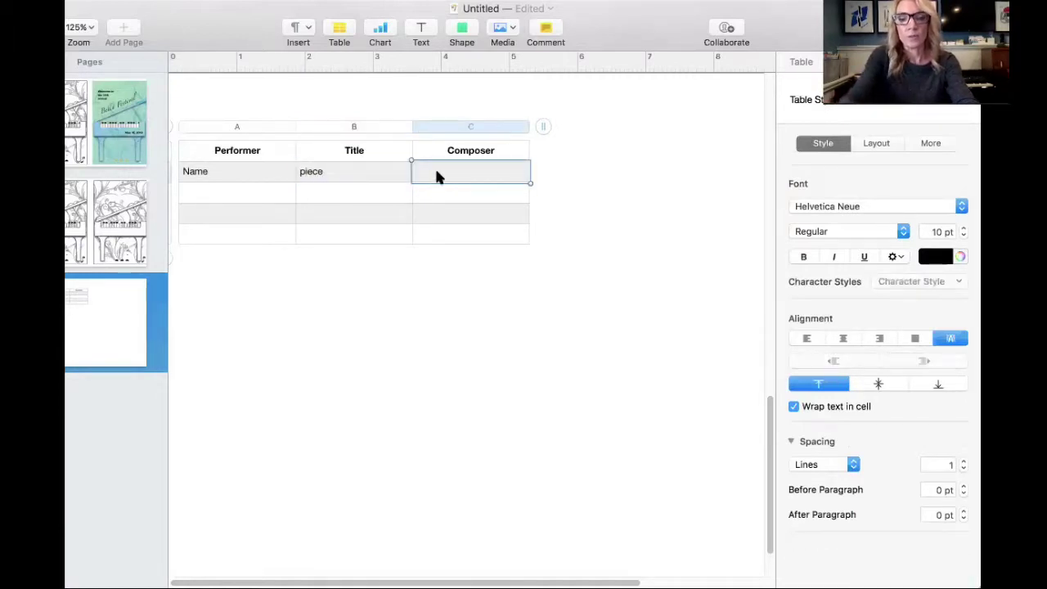
text(dude)
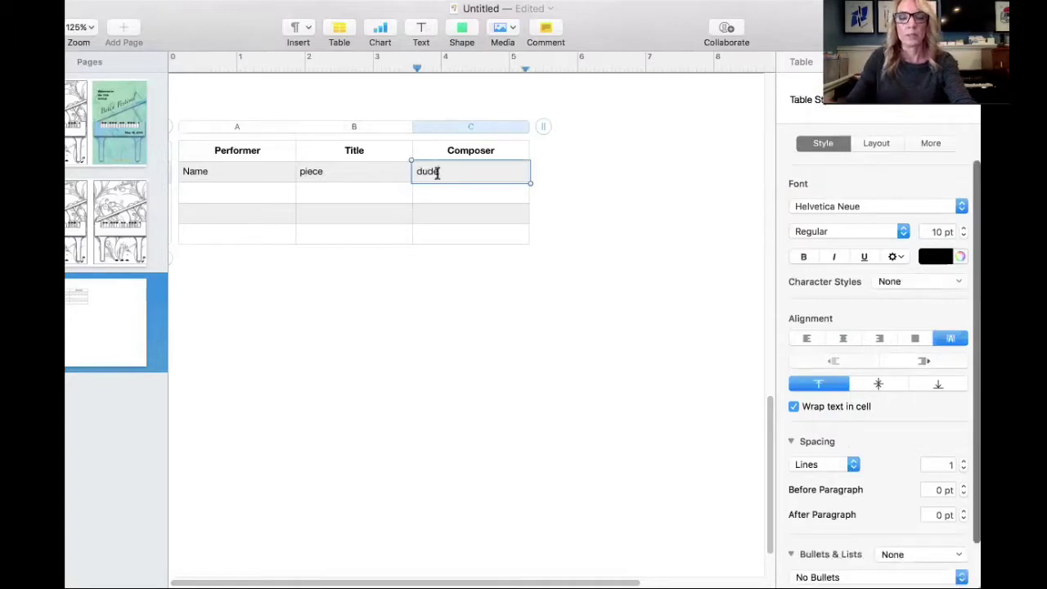
Centre the placeholder text in all three cells of the second row.
click(275, 175)
shift+click(465, 175)
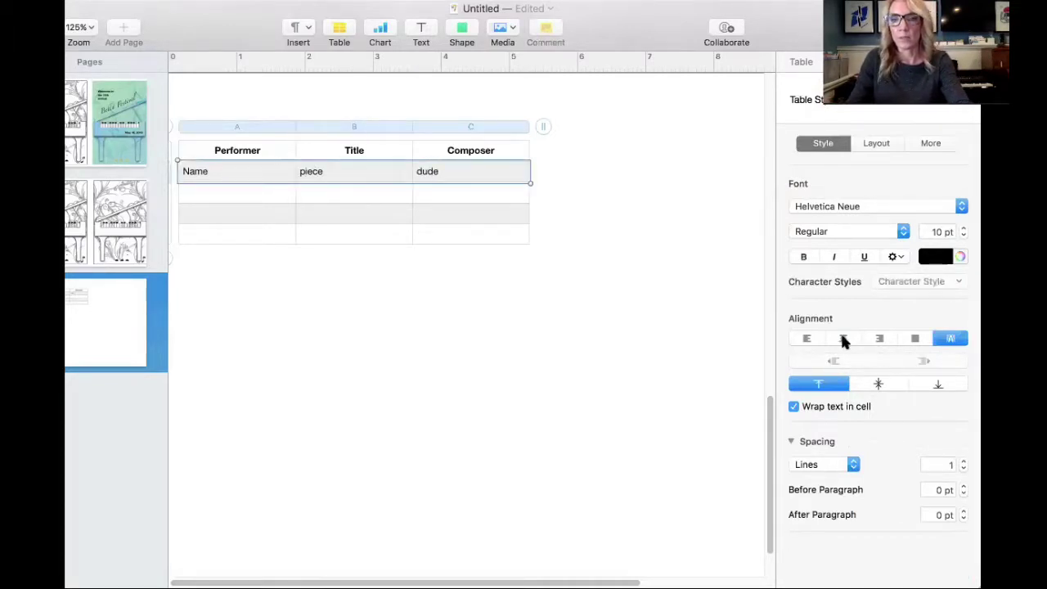
click(843, 339)
Copy the second row's three cells and paste them into rows 3 and 4.
click(277, 173)
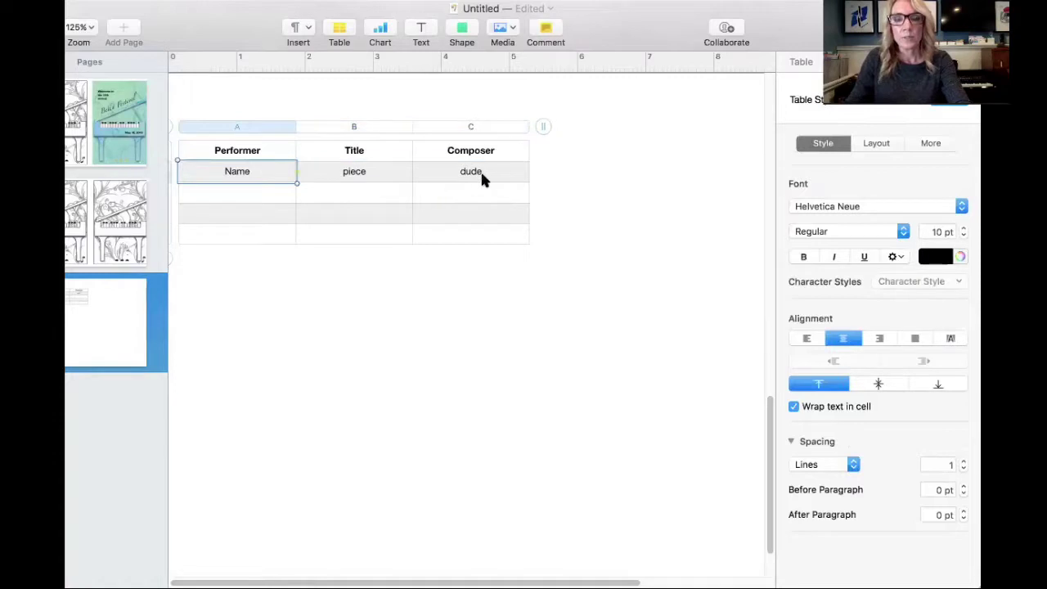
shift+click(481, 174)
key(super+c)
click(274, 196)
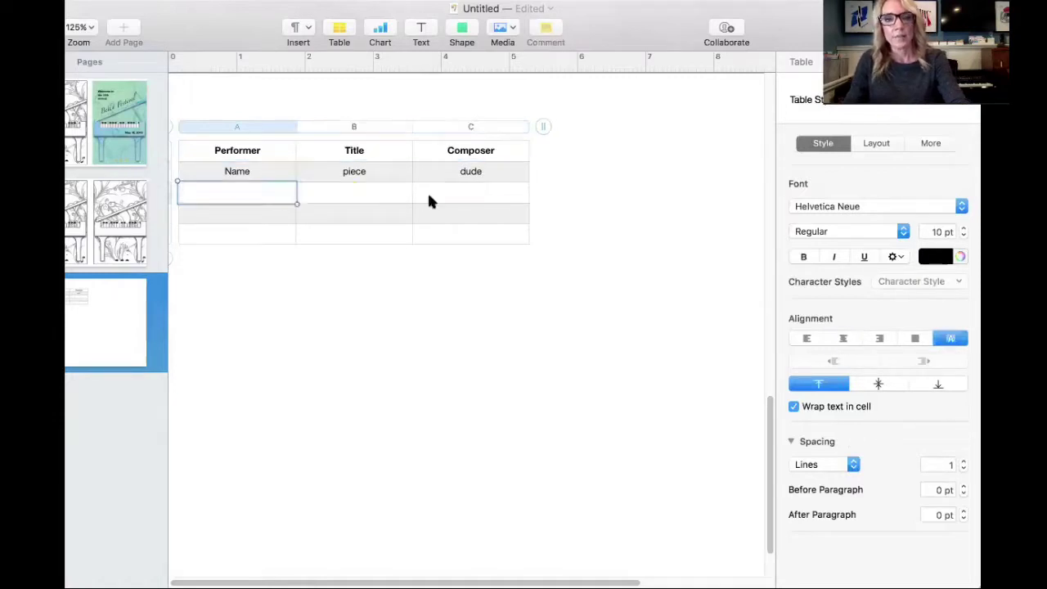
shift+click(472, 196)
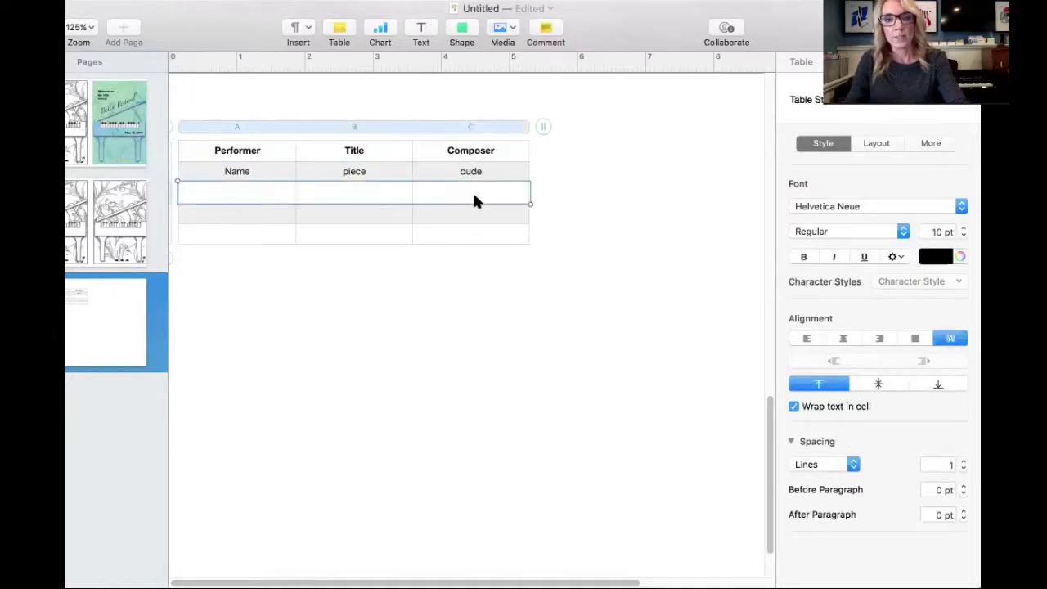
key(super+v)
click(233, 222)
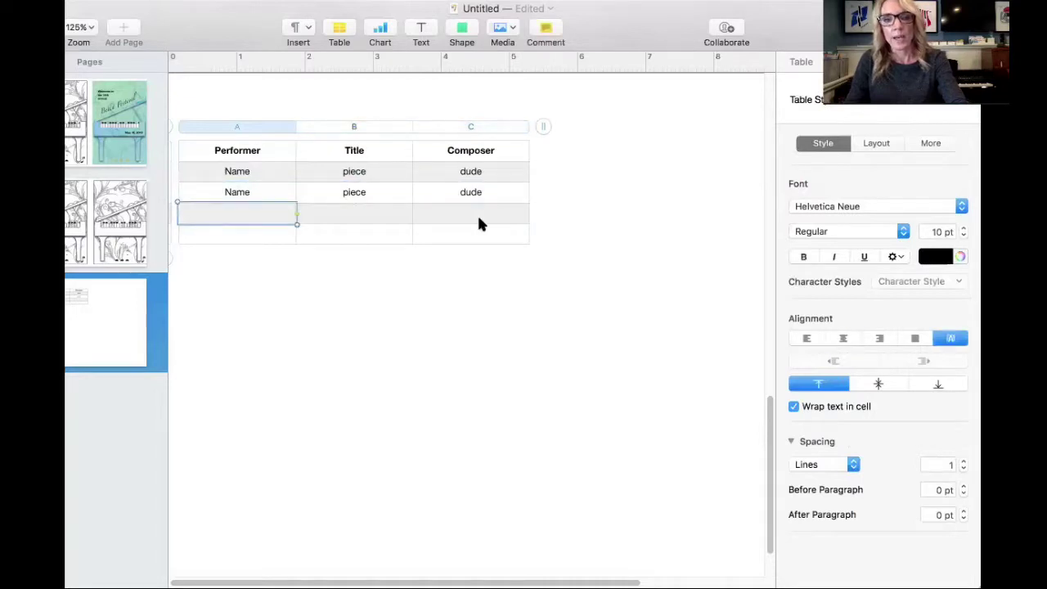
shift+click(479, 223)
key(super+v)
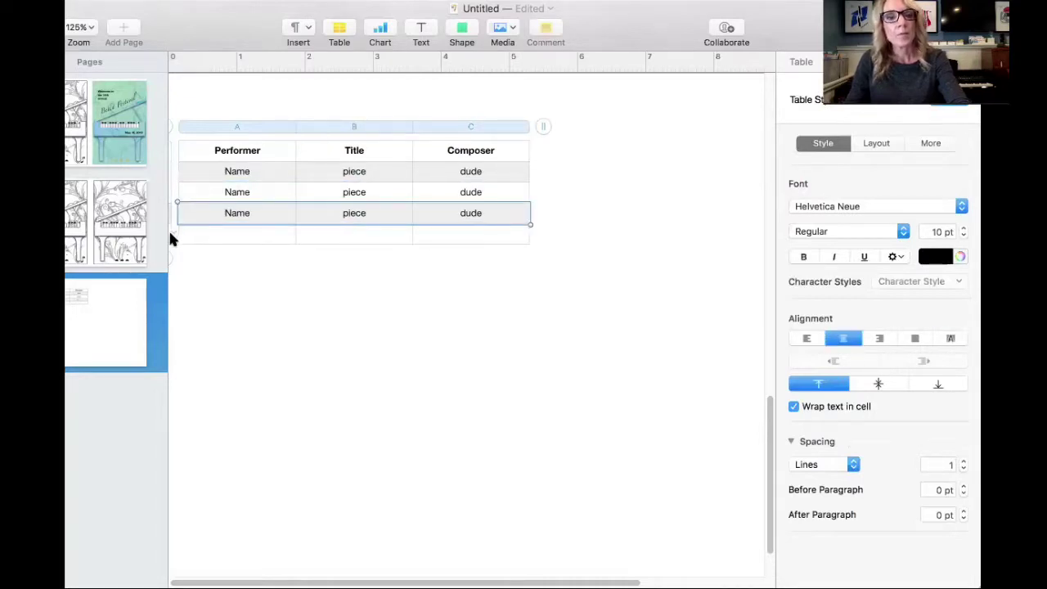
Add two rows at the bottom of the table and paste the Name, piece and dude entries into the first of them.
click(168, 229)
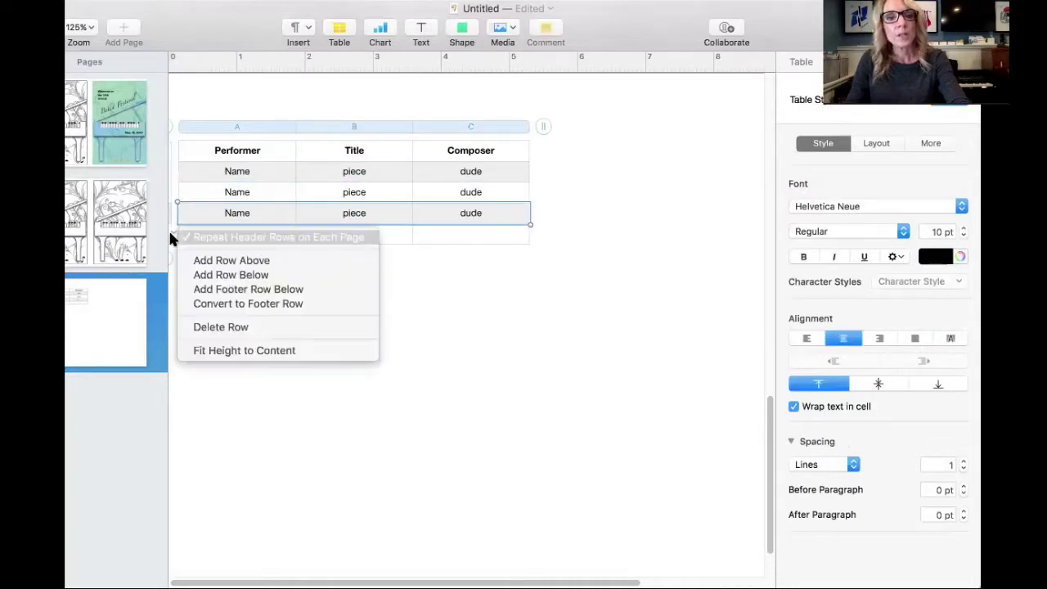
click(188, 273)
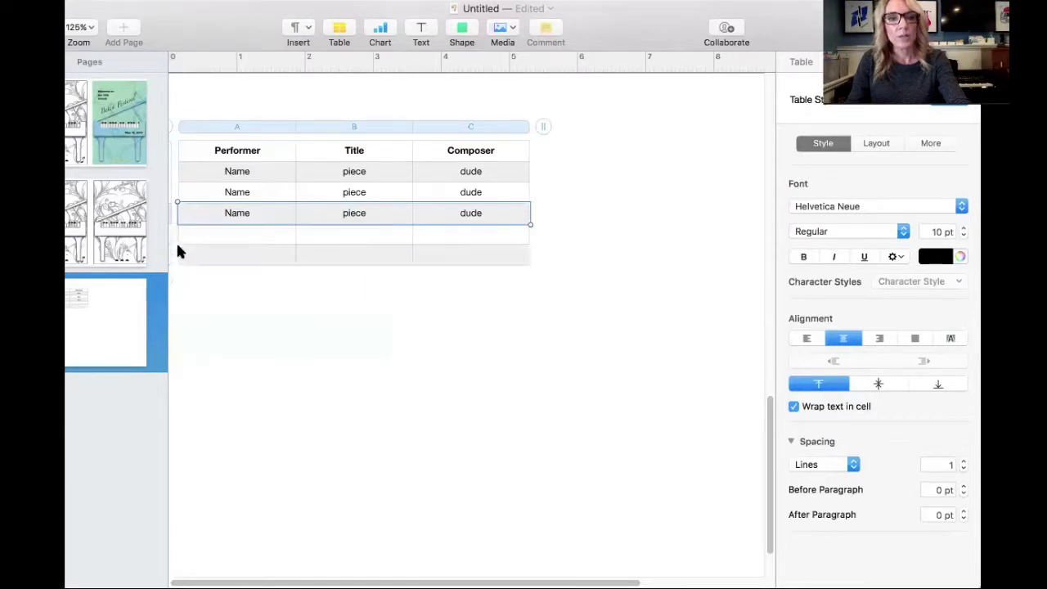
click(190, 215)
click(206, 169)
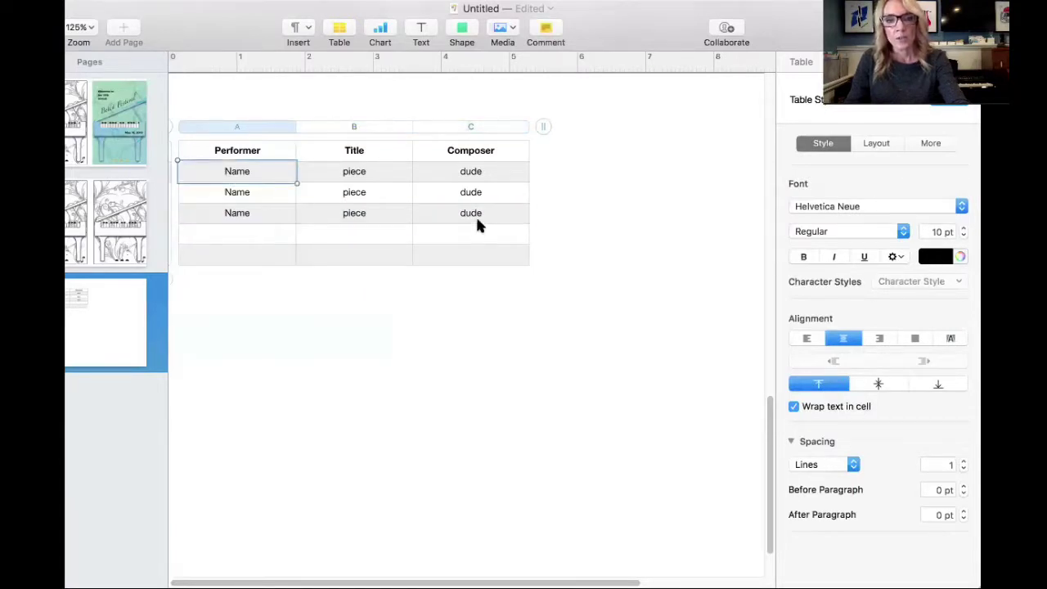
click(233, 233)
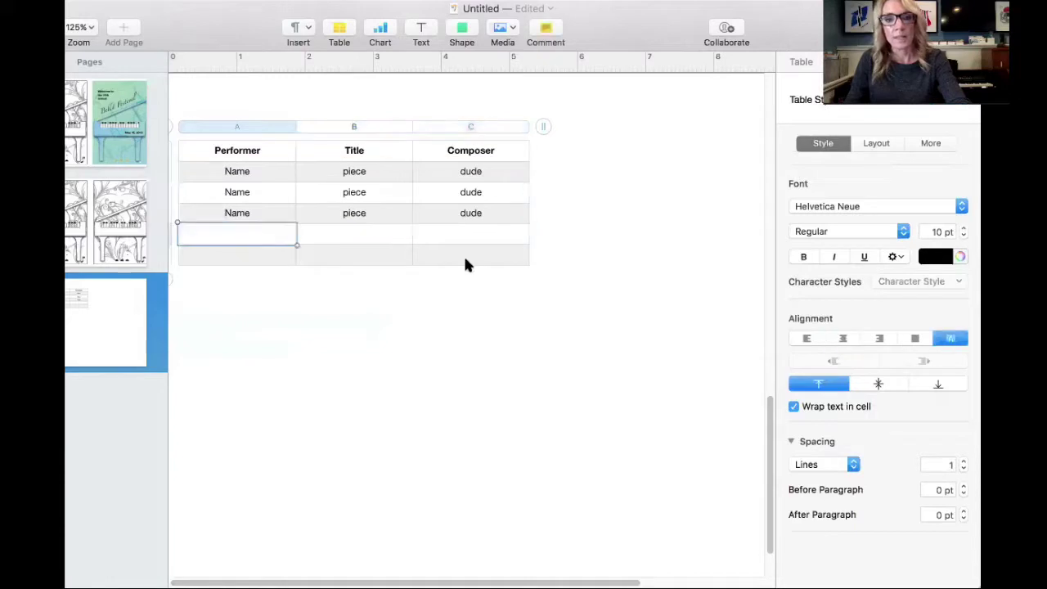
click(256, 251)
shift+click(516, 260)
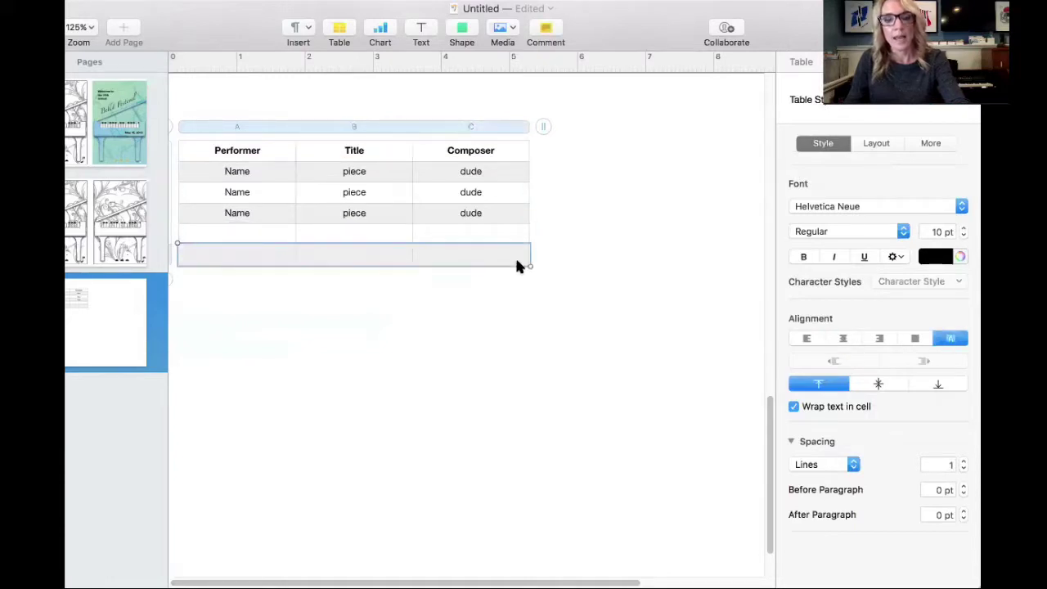
key(super+v)
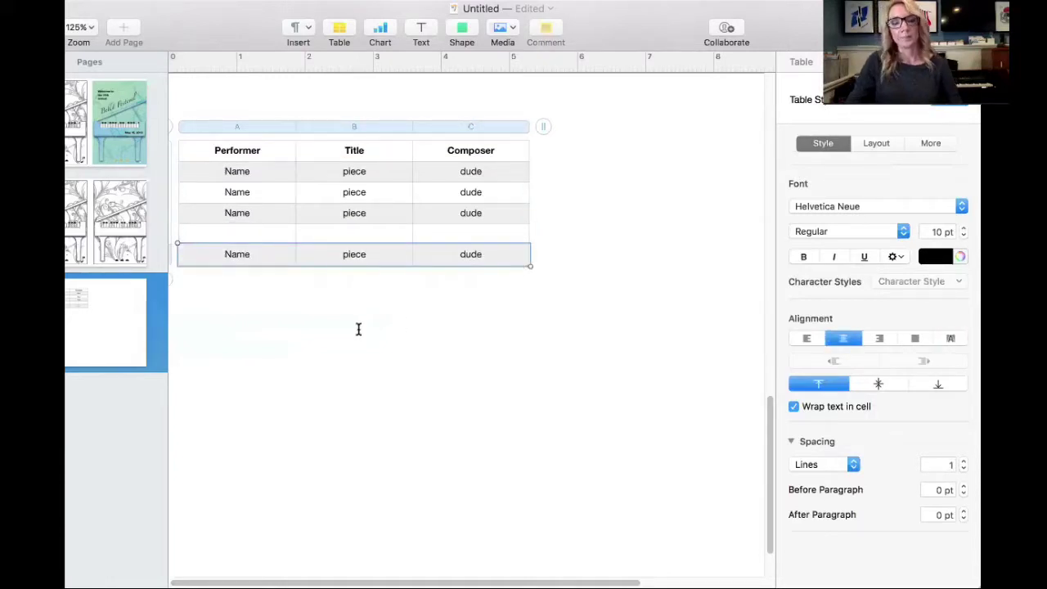
click(173, 254)
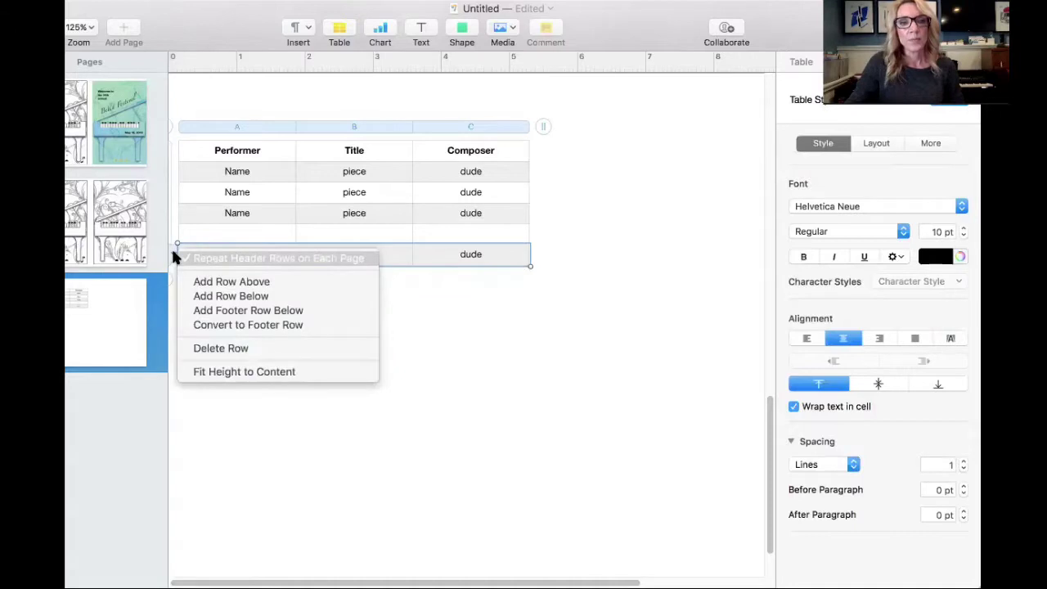
click(197, 296)
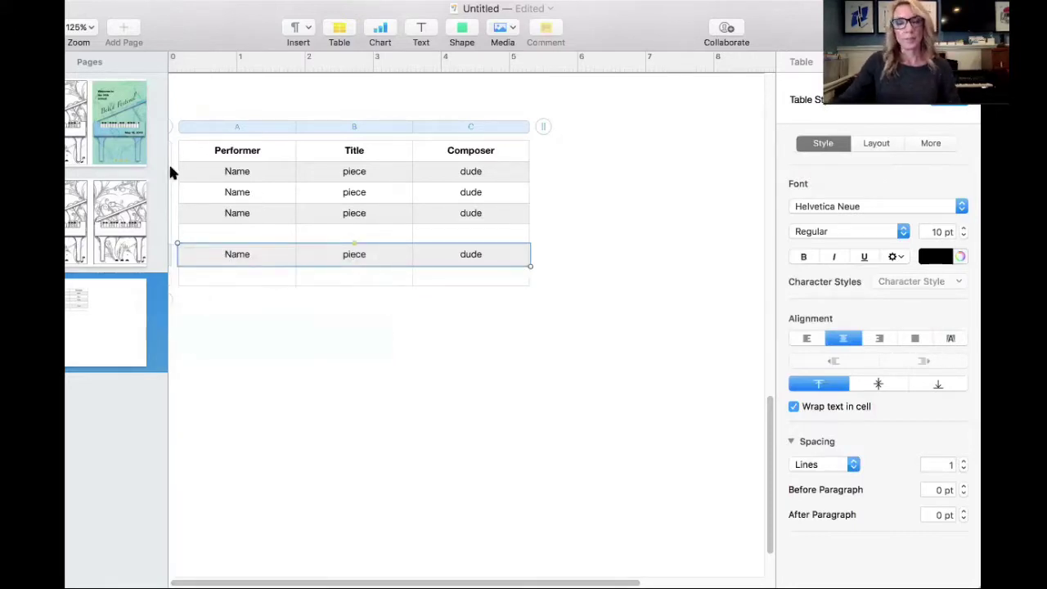
Turn off the alternating row color for the whole table.
click(202, 151)
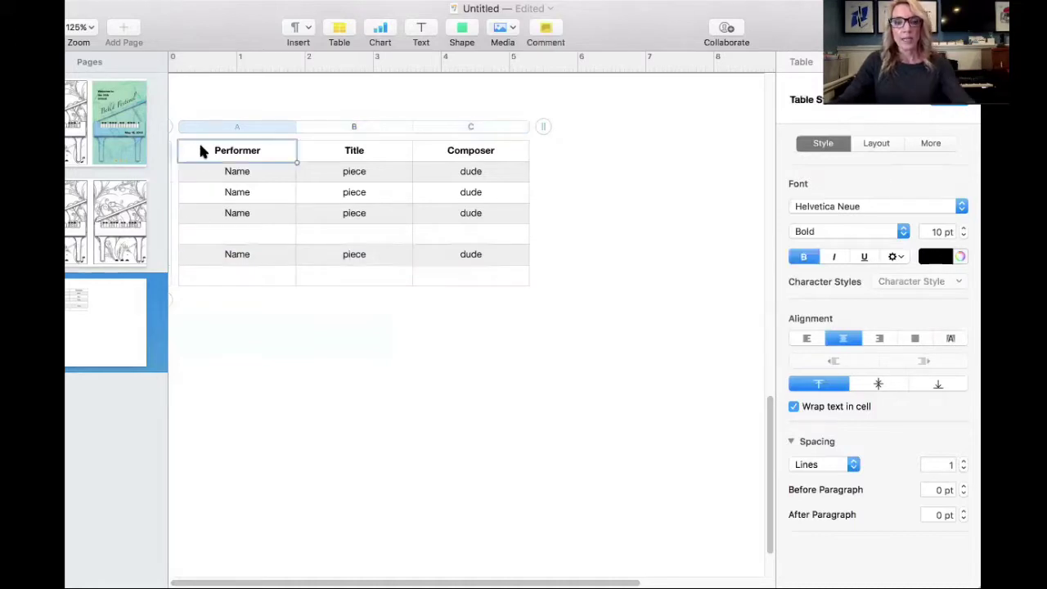
shift+click(506, 280)
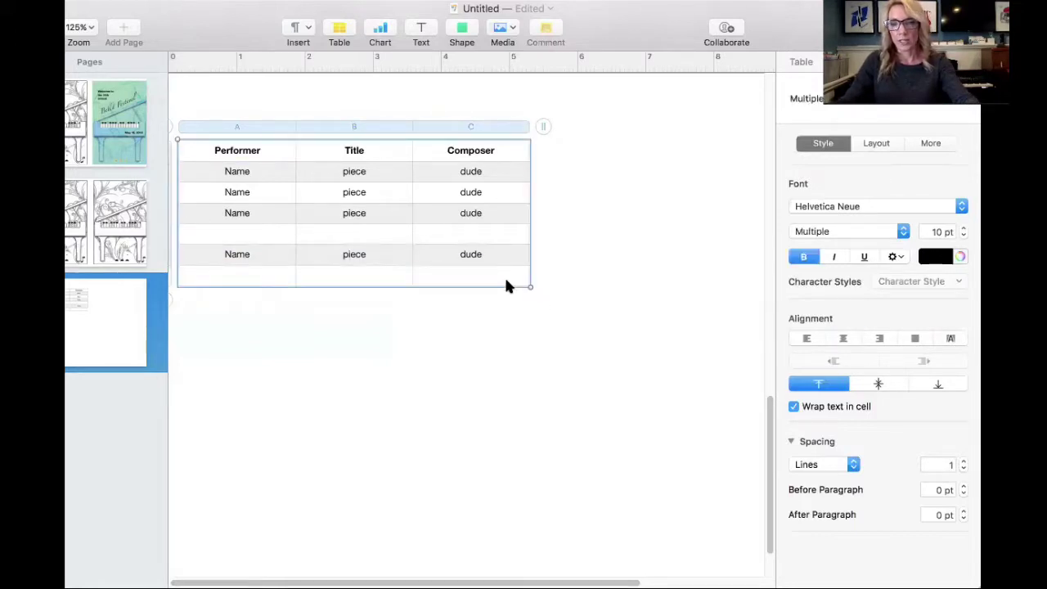
click(806, 61)
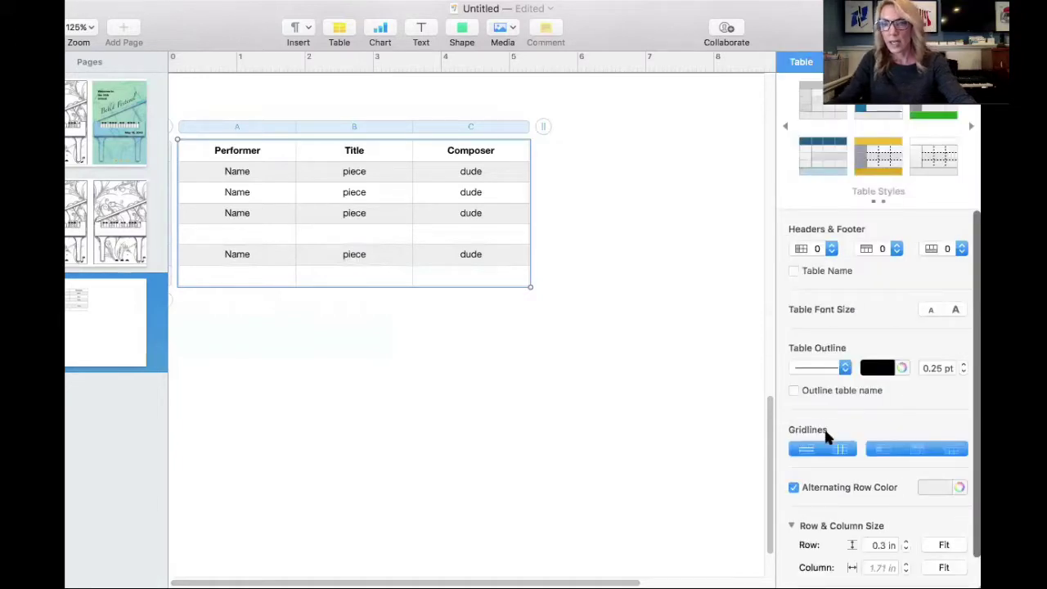
click(792, 489)
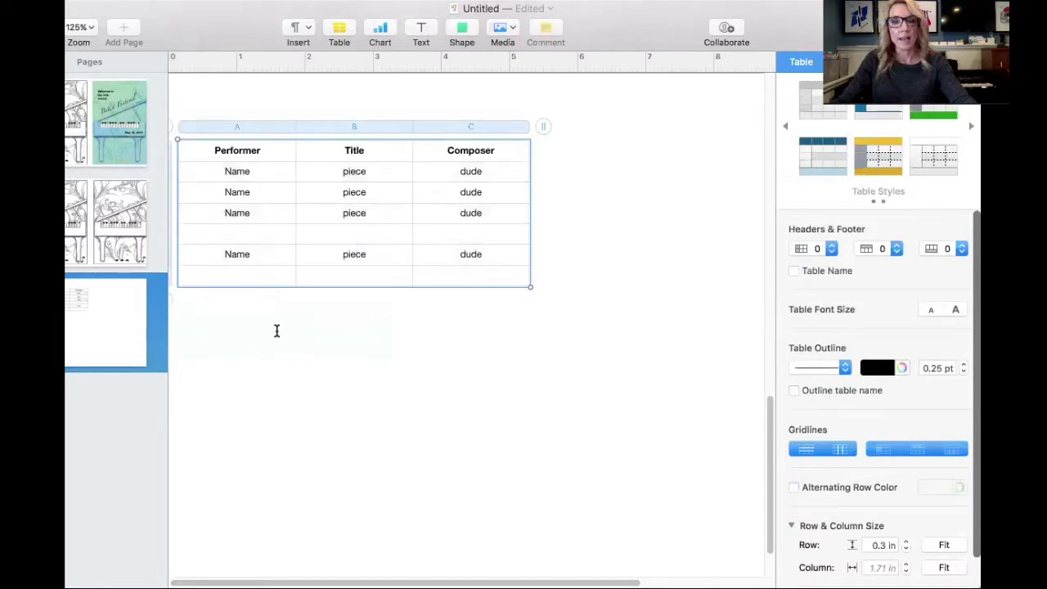
click(329, 320)
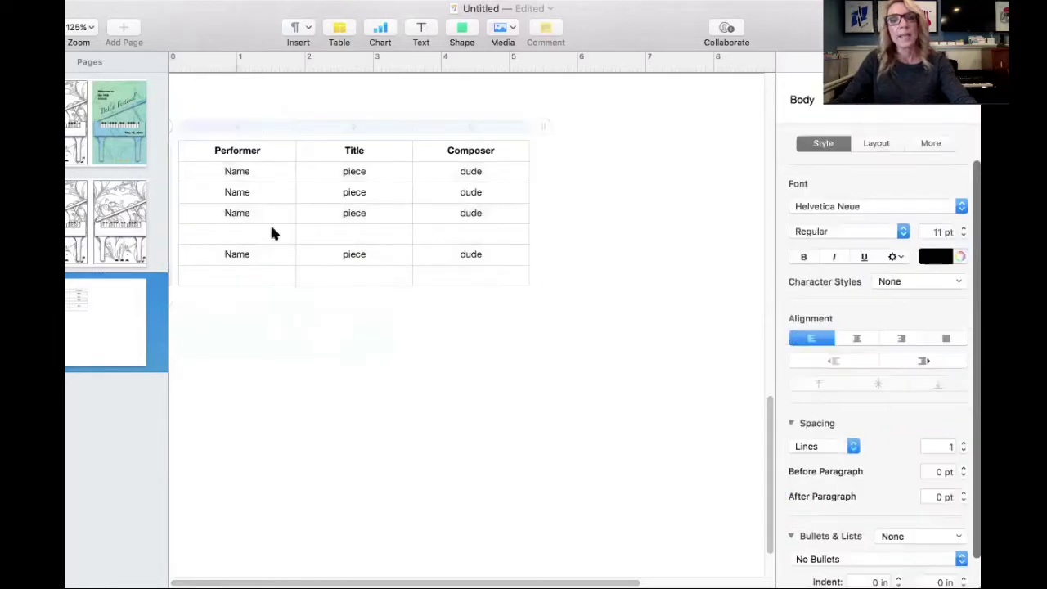
Replace the Performer heading in the first column with Title and clear the heading of the middle column.
click(249, 157)
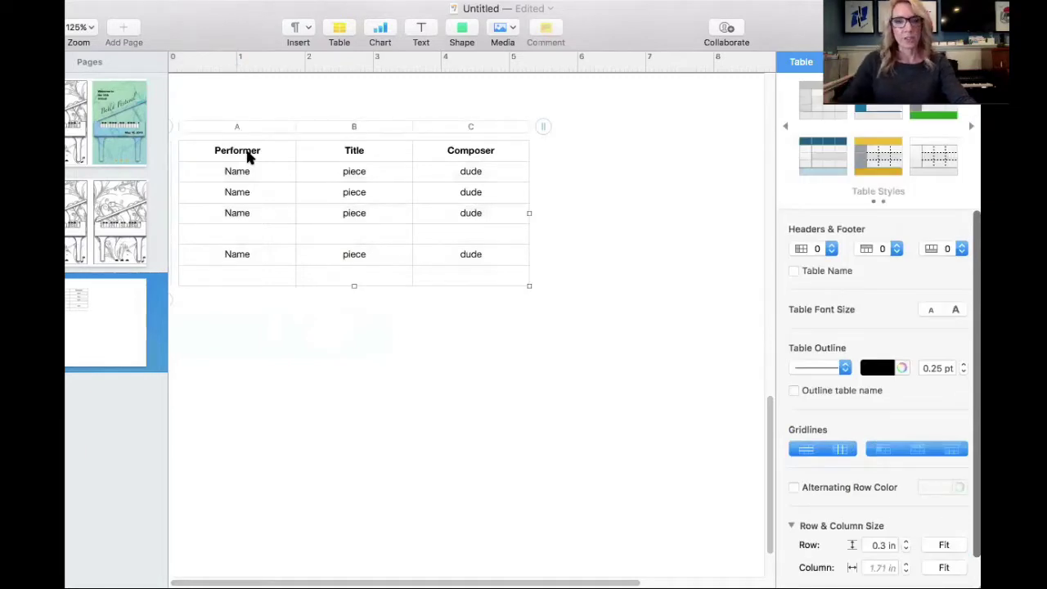
click(248, 158)
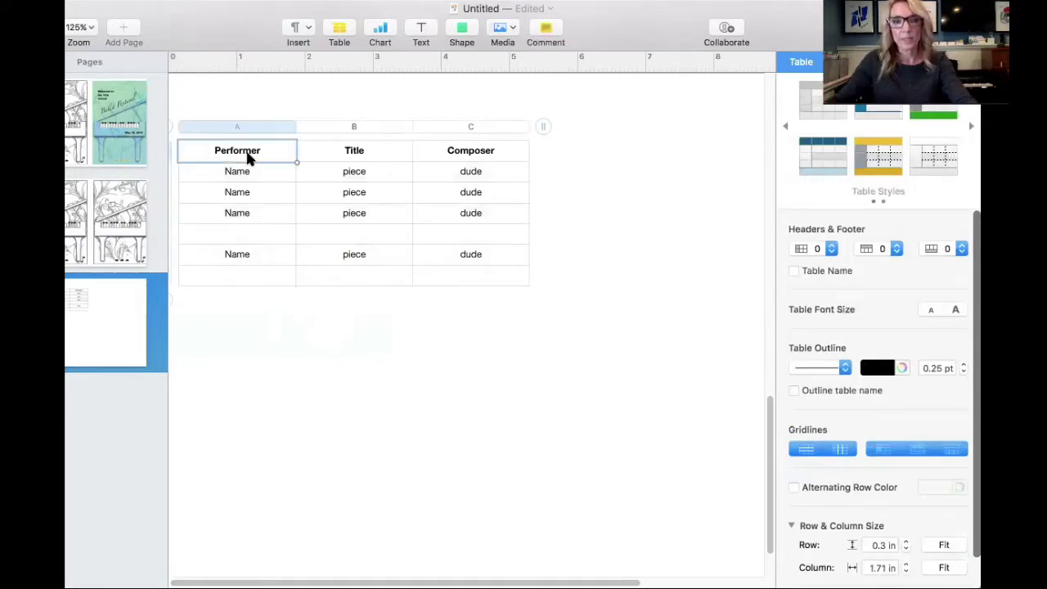
click(216, 150)
double_click(273, 150)
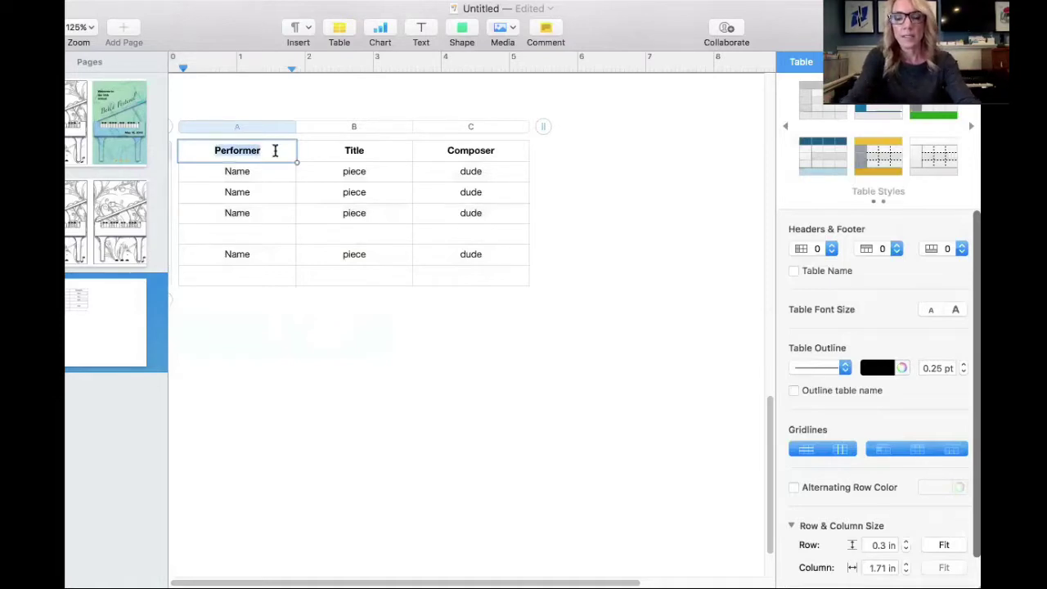
text(Title)
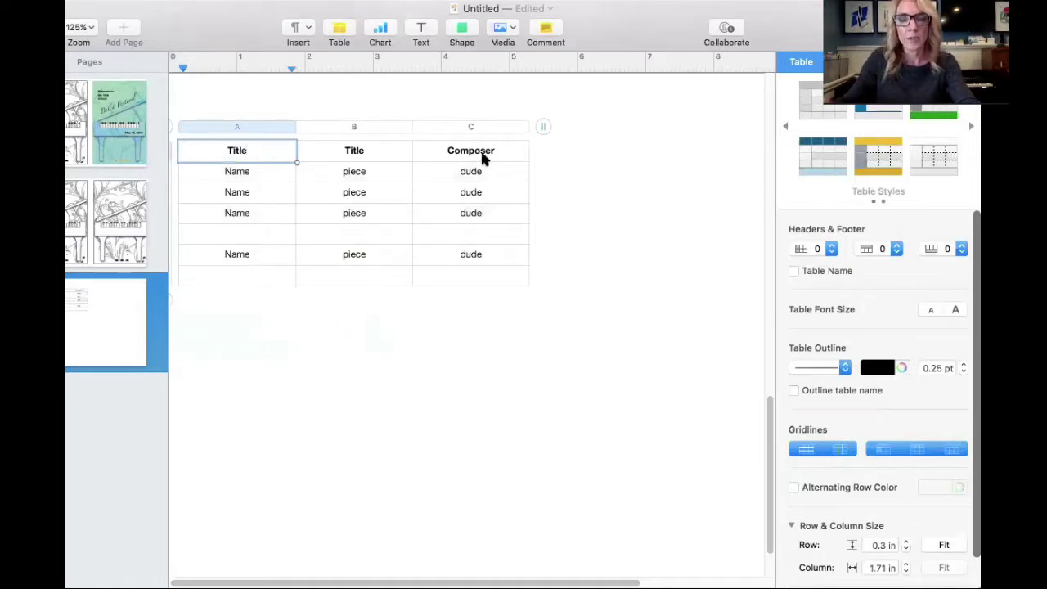
click(483, 159)
click(372, 140)
key(BackSpace)
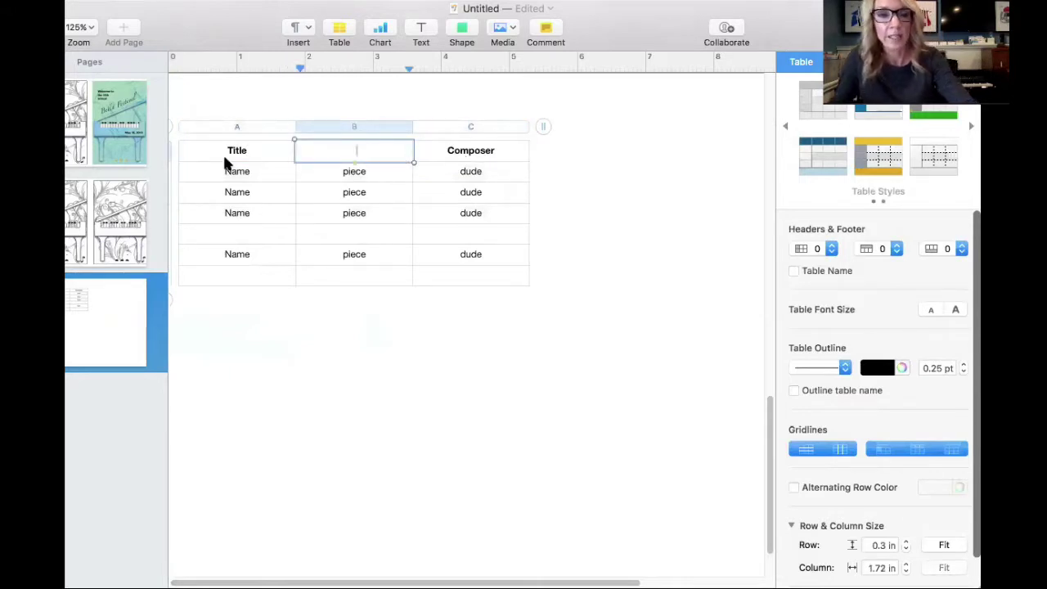
Clear the outer cells of the table's second row and enter Name in its middle cell.
click(236, 169)
key(Delete)
click(357, 172)
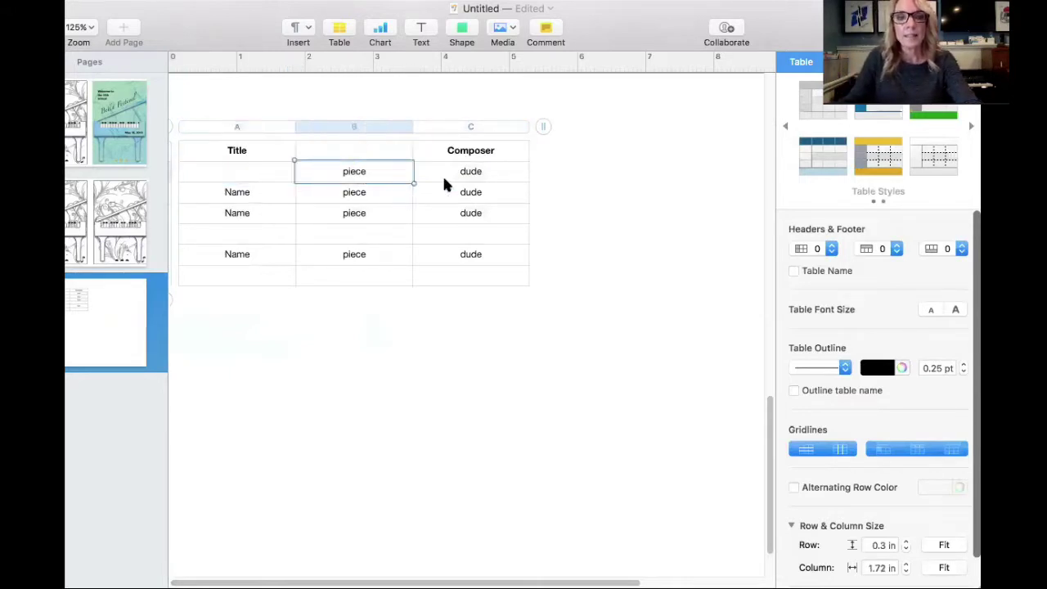
click(459, 174)
key(Delete)
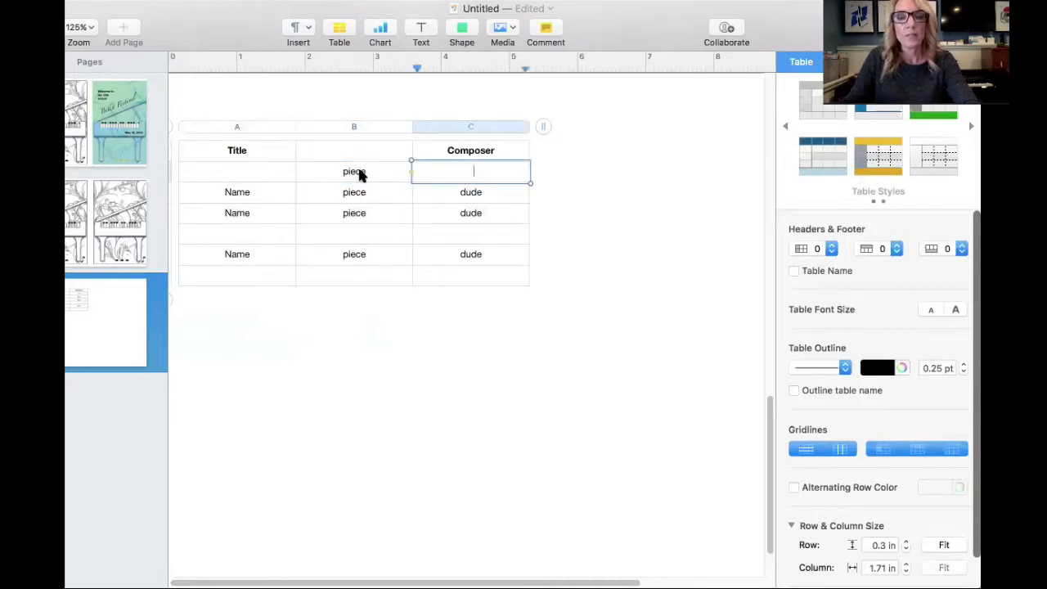
click(358, 170)
text(Name)
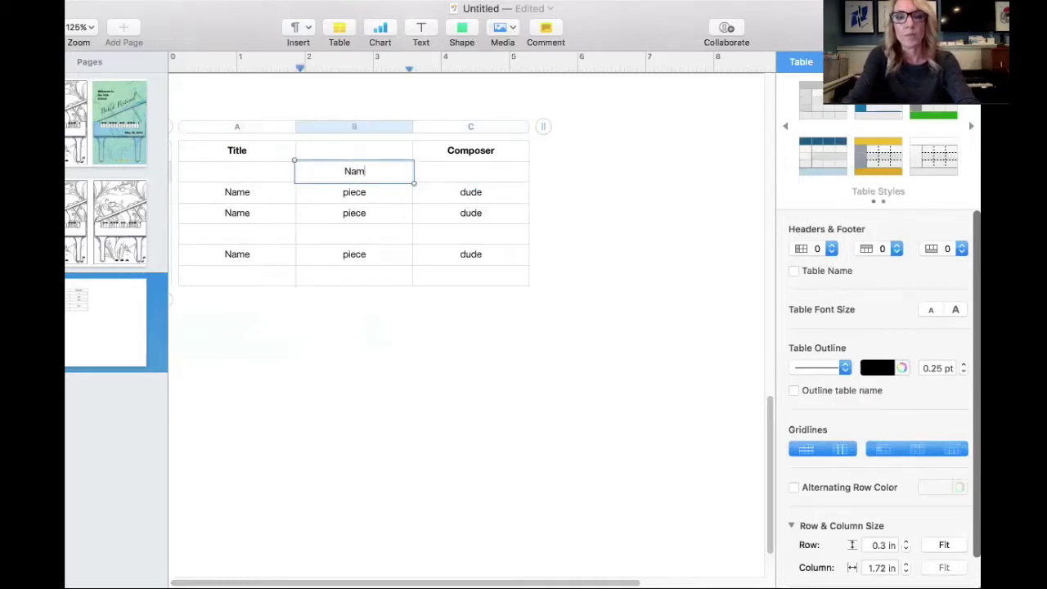
click(355, 235)
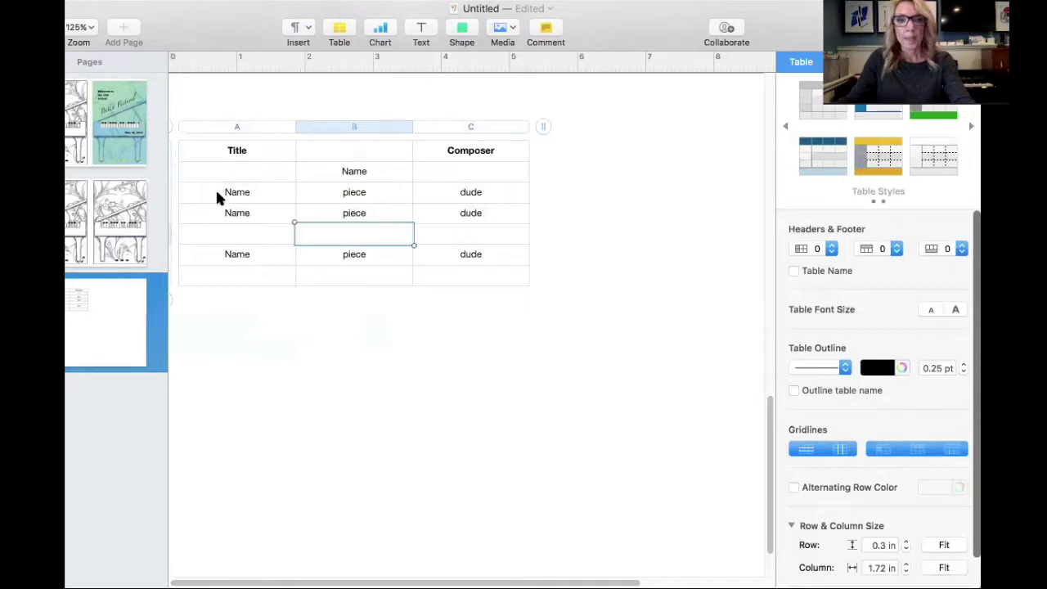
Clear the Name and dude entries from the third row and the Name and piece entries from the fourth row.
click(215, 191)
key(Delete)
click(364, 196)
click(429, 196)
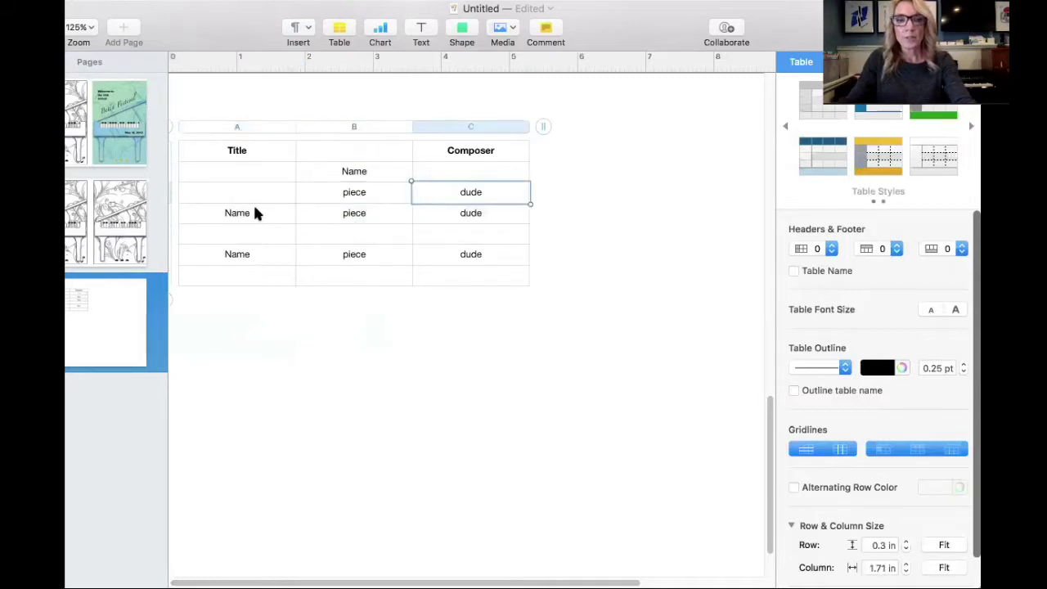
key(Delete)
key(shift+Tab)
key(shift+Tab)
click(330, 218)
key(Delete)
click(457, 212)
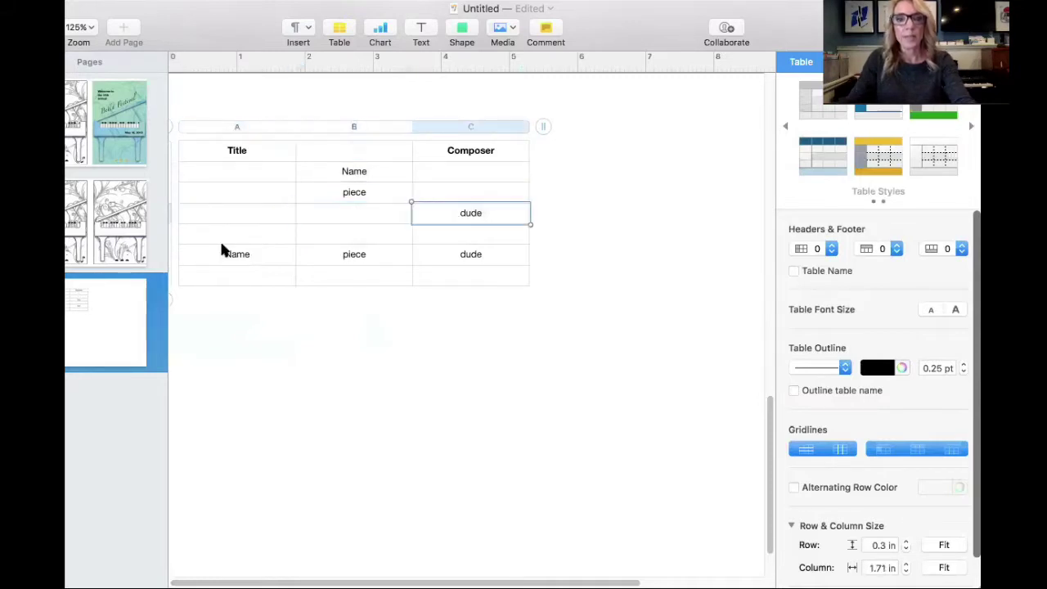
Clear all three placeholder entries in the sixth row, plus the leftover dude in row 4 and piece in row 3.
click(222, 250)
key(Delete)
click(349, 259)
key(Delete)
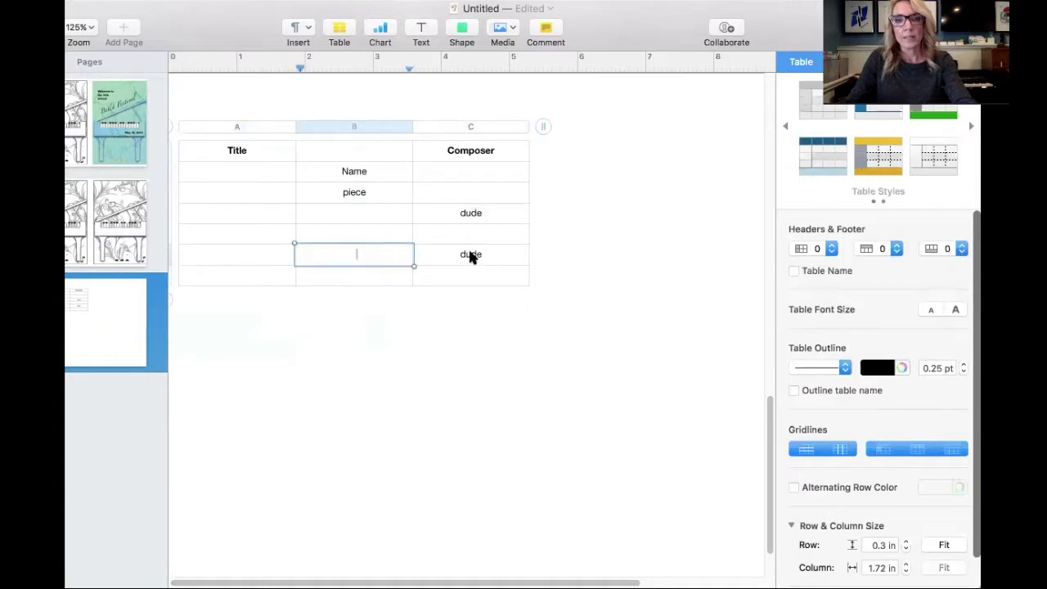
click(471, 256)
key(Delete)
click(470, 214)
key(Delete)
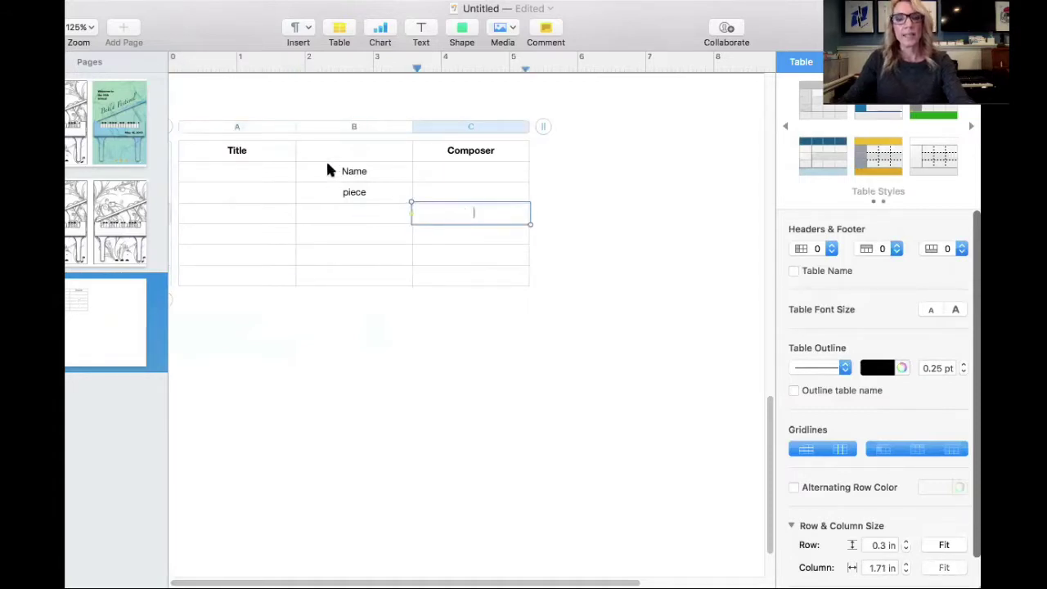
click(327, 189)
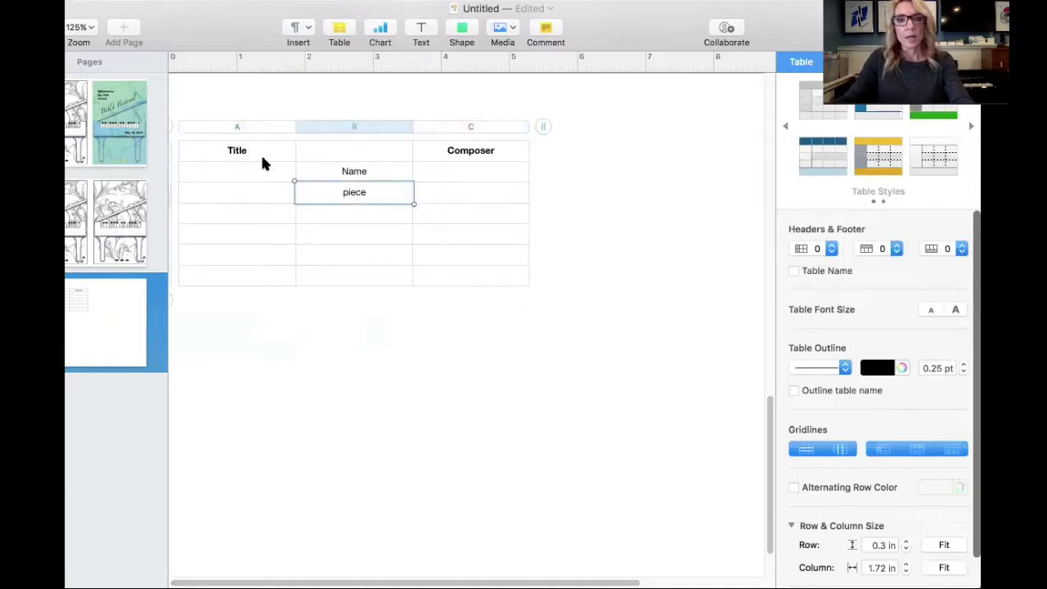
key(Delete)
Copy the table's first two rows and paste them into rows 3 and 4.
click(249, 152)
shift+click(459, 172)
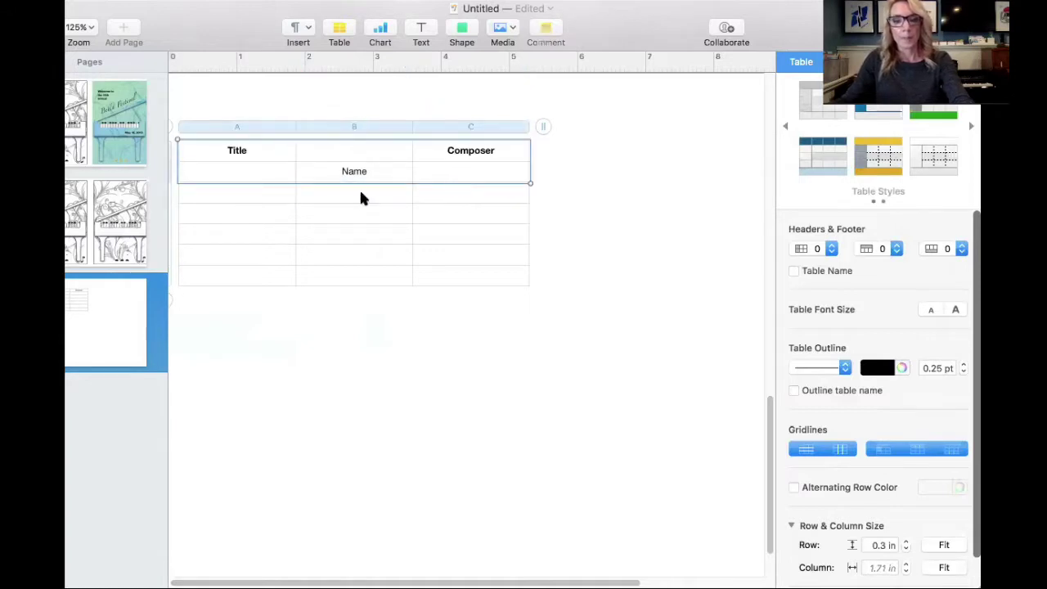
key(ctrl+c)
click(250, 194)
key(ctrl+v)
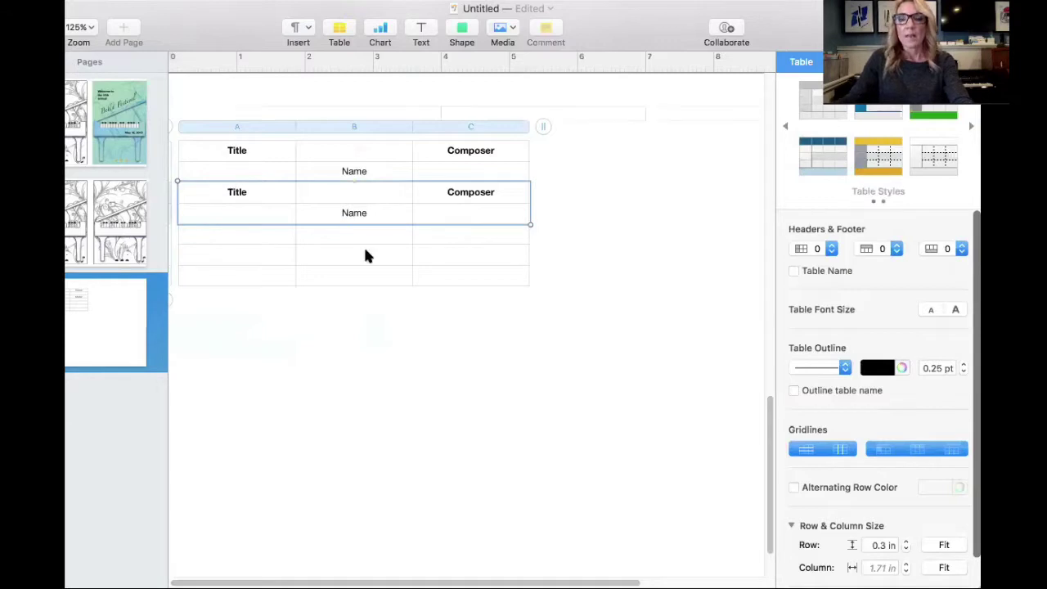
click(234, 160)
click(485, 283)
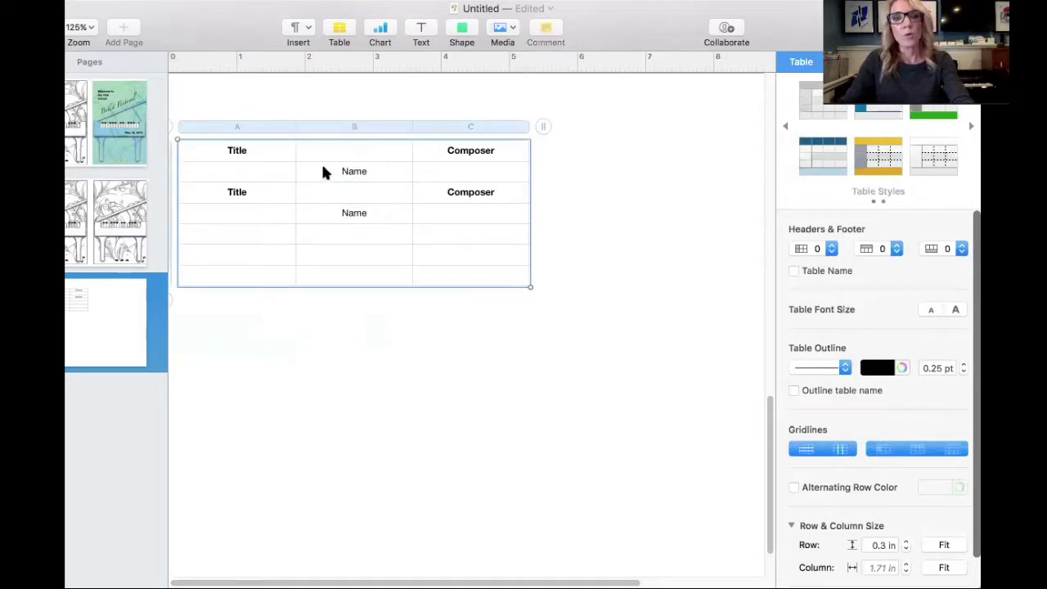
click(342, 319)
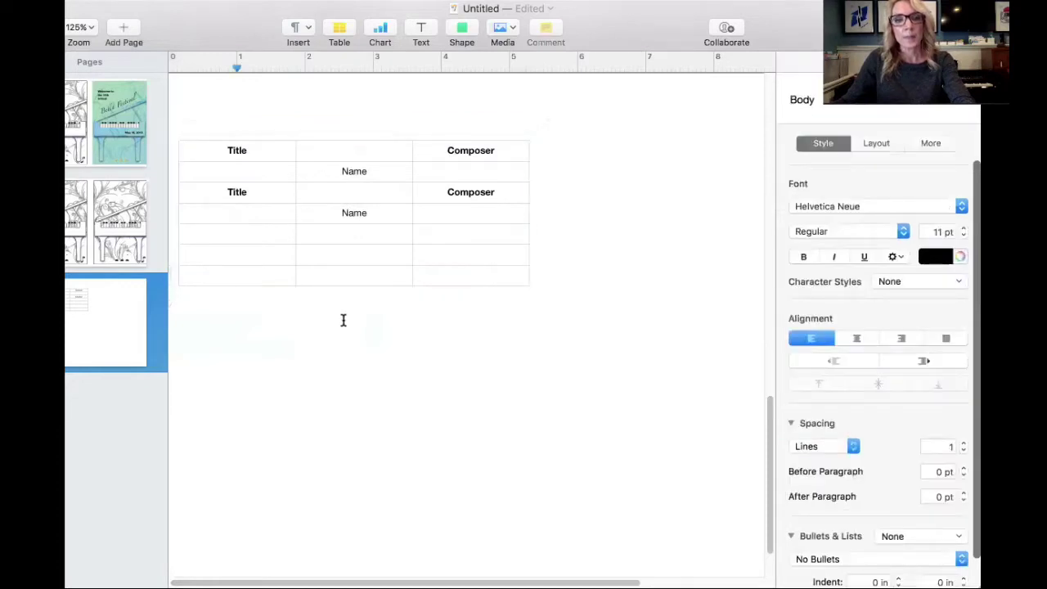
click(279, 146)
click(237, 150)
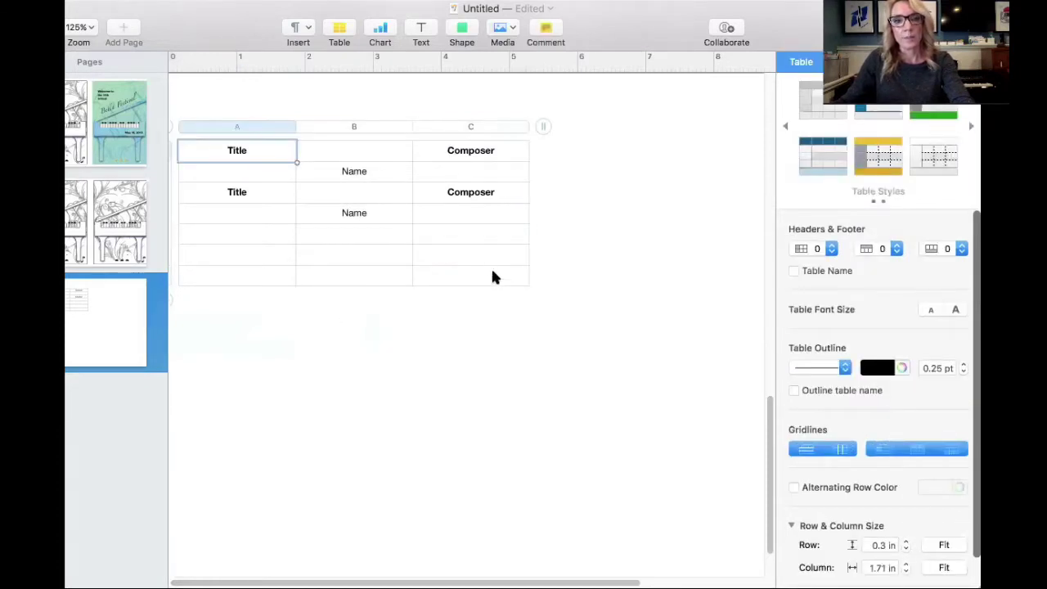
shift+click(490, 270)
click(442, 345)
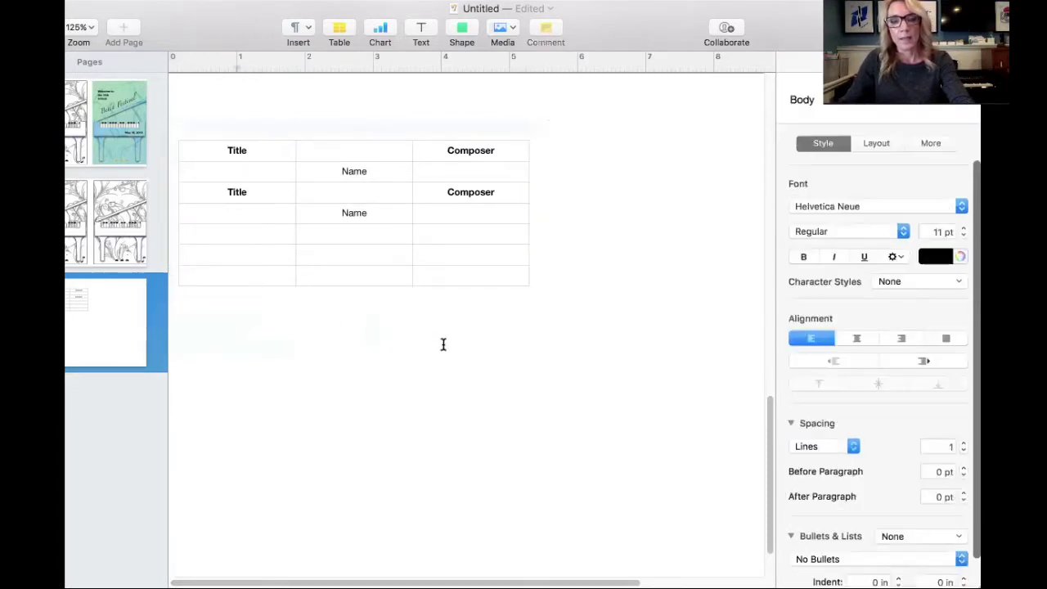
Place a duplicate of the whole table alongside the original, with their top edges aligned.
drag(245, 191, 254, 201)
drag(257, 159, 624, 152)
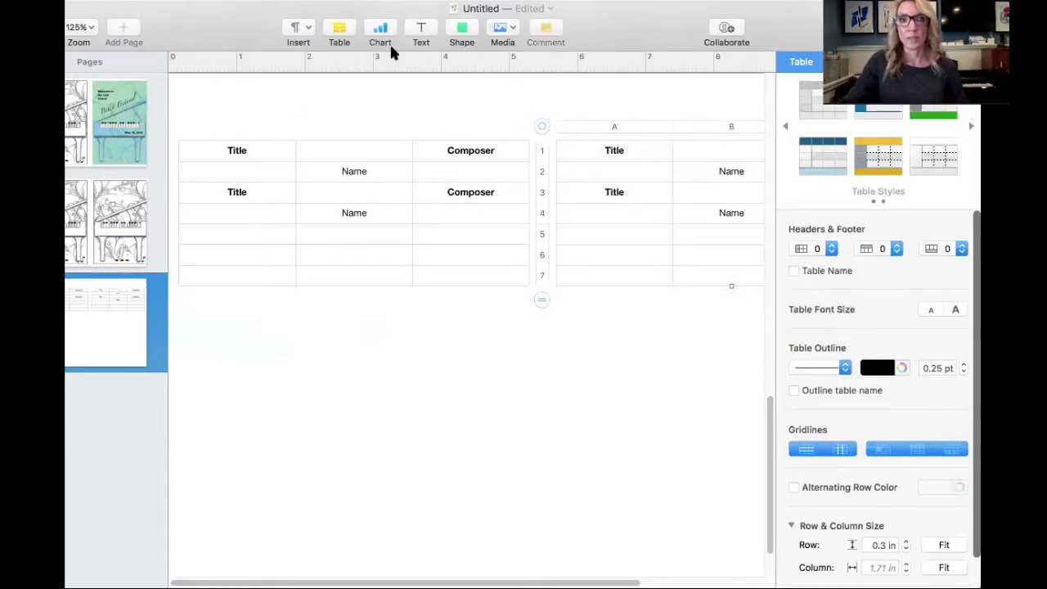
Add a text box to the page containing the text 4:00pm.
click(421, 29)
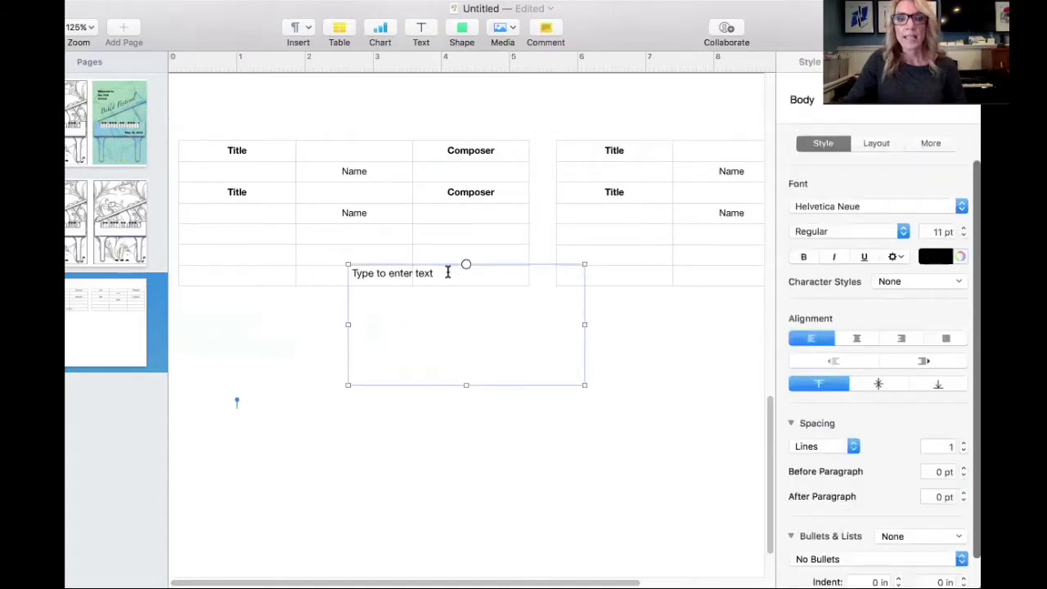
click(449, 273)
text(4)
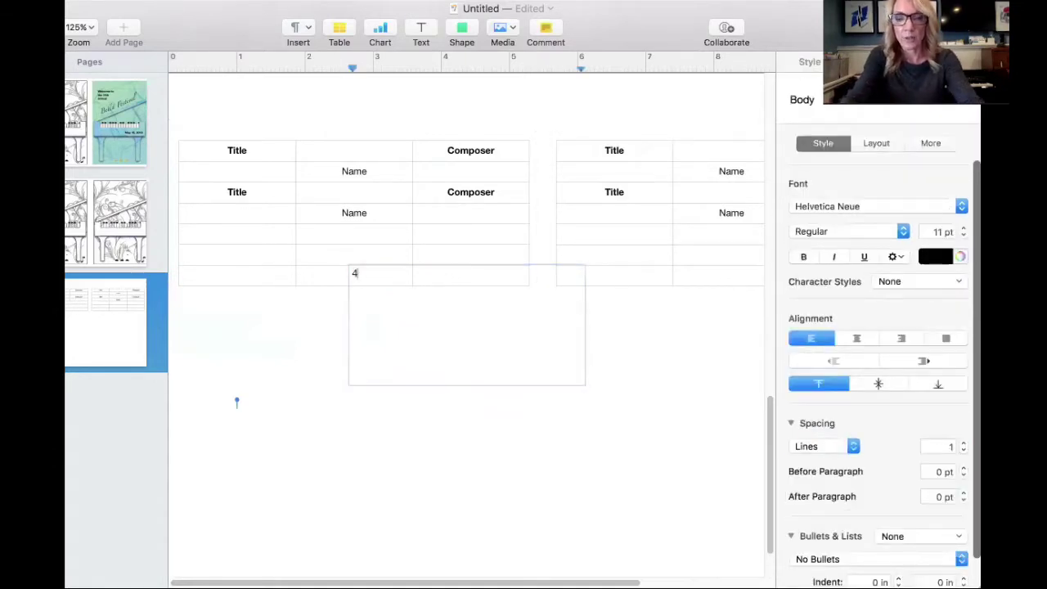
text(:00)
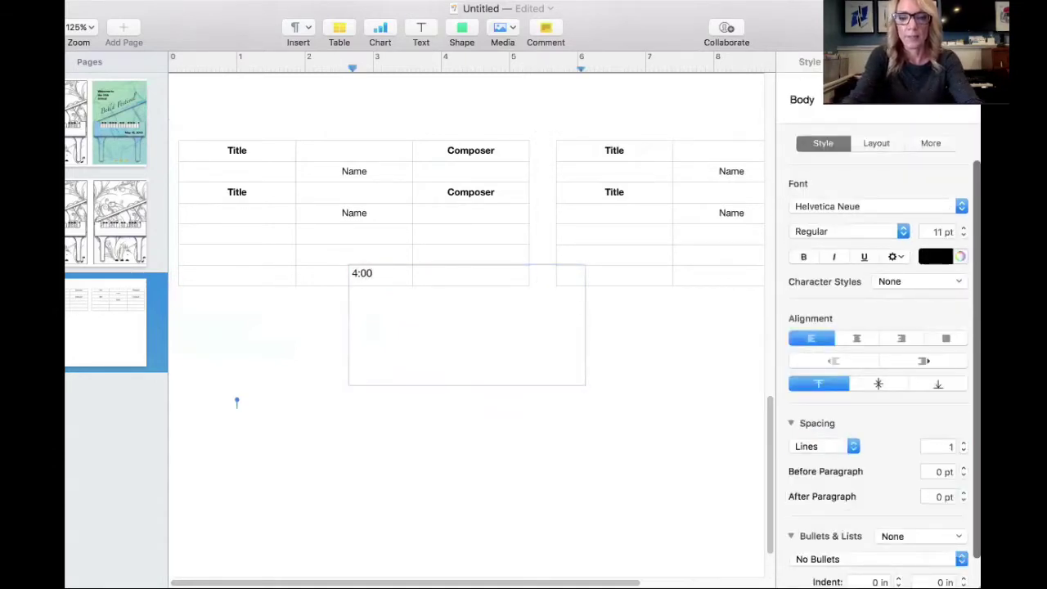
text(om)
key(BackSpace)
key(BackSpace)
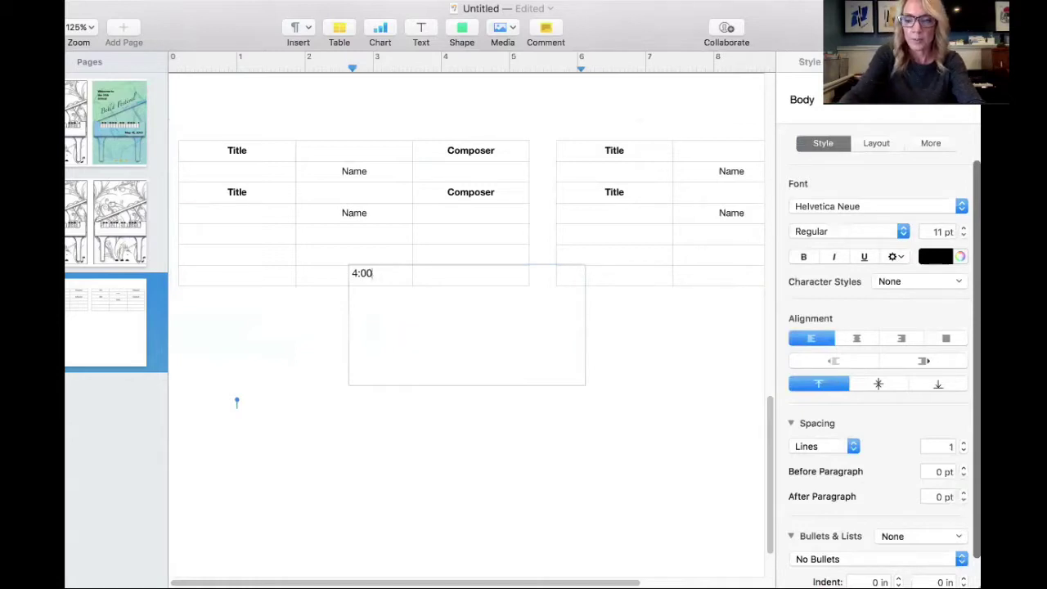
text(pm)
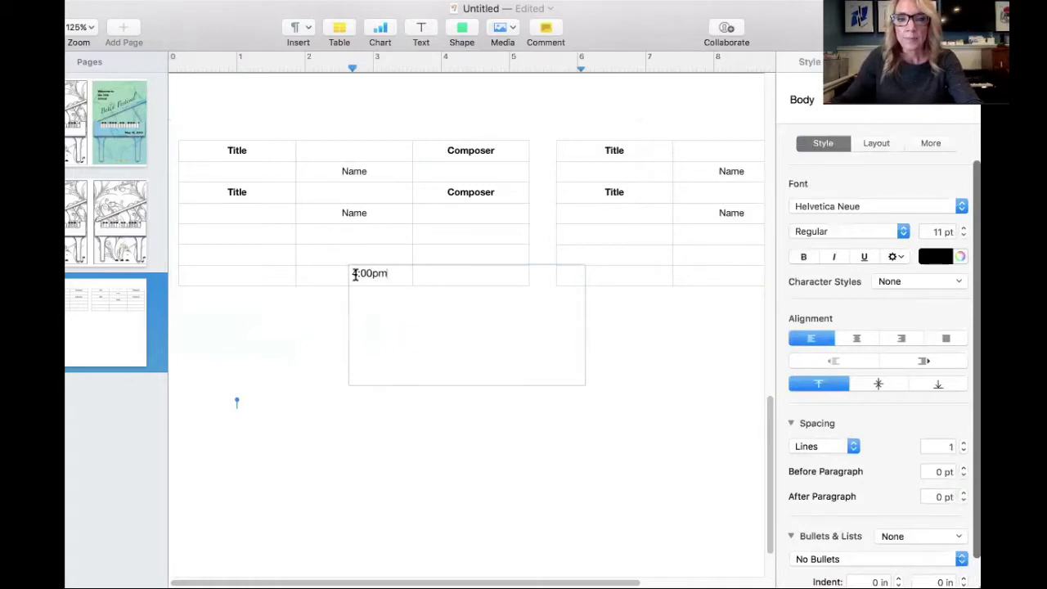
Format the 4:00pm text in Zapfino at 14 pt.
drag(355, 275, 393, 278)
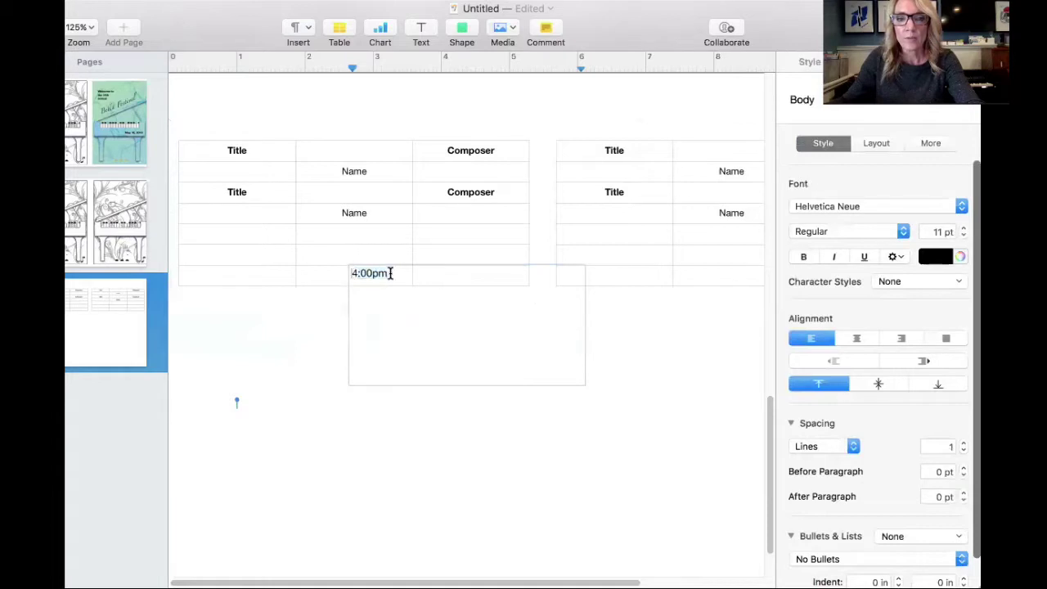
click(817, 206)
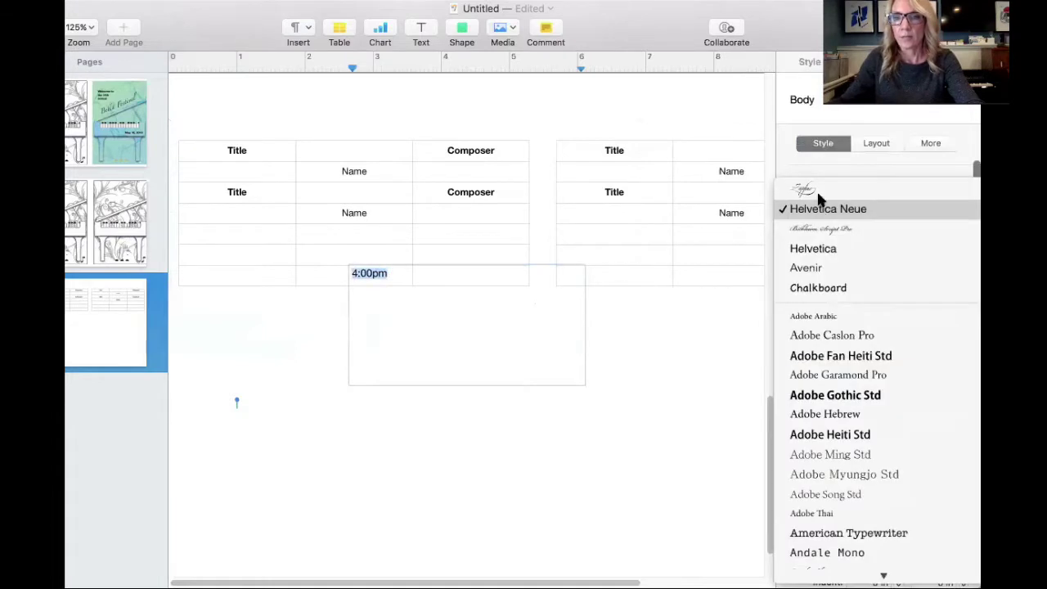
key(Return)
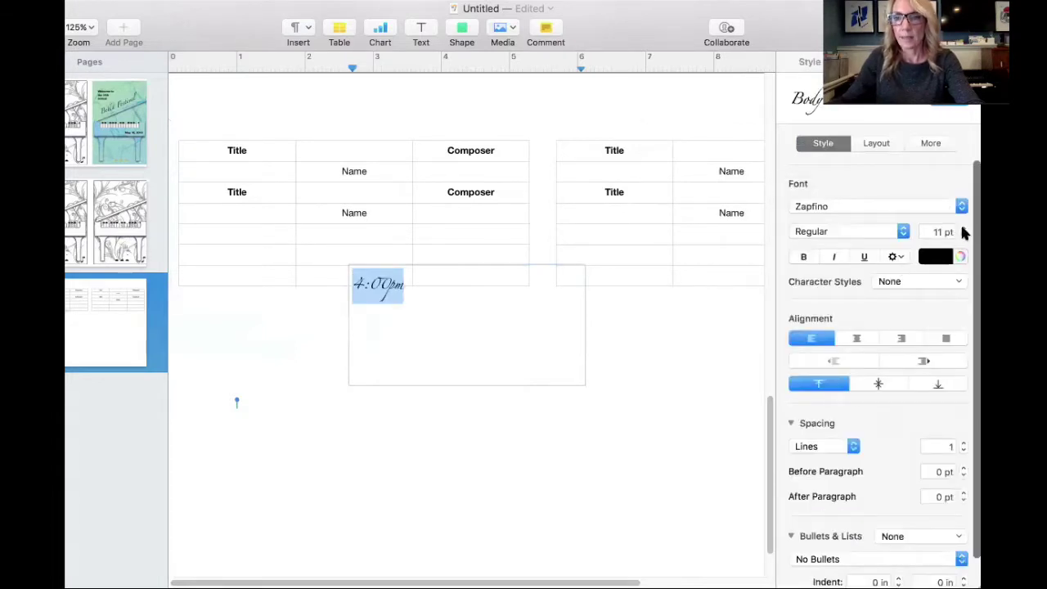
click(963, 228)
click(963, 228)
click(963, 228)
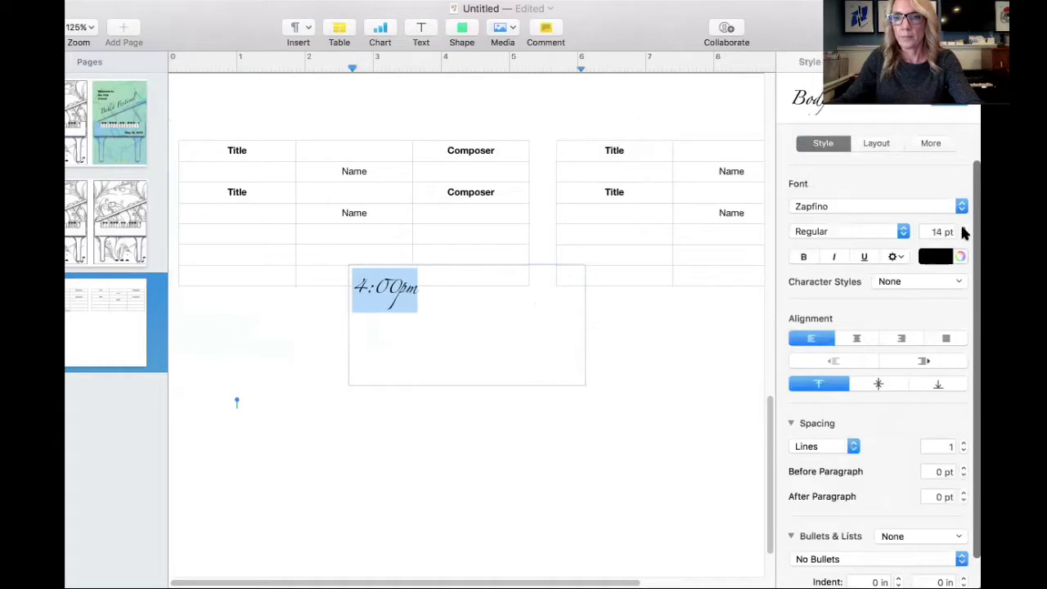
Shrink the 4:00pm text box to fit its text and place it centered just above the first table.
click(398, 296)
click(459, 368)
drag(465, 384, 458, 308)
drag(585, 286, 437, 318)
click(409, 314)
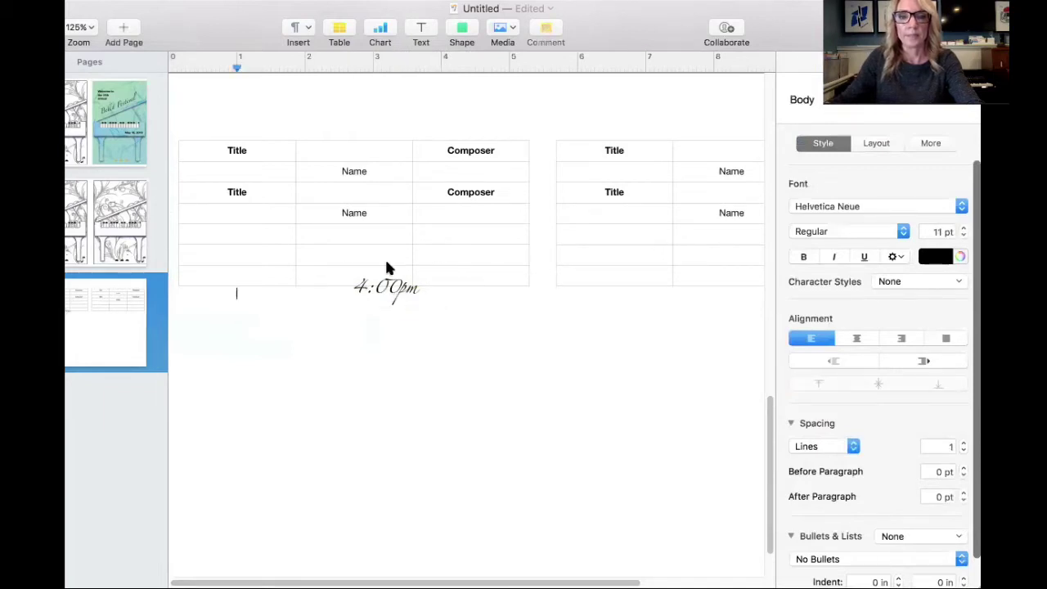
drag(388, 269, 355, 125)
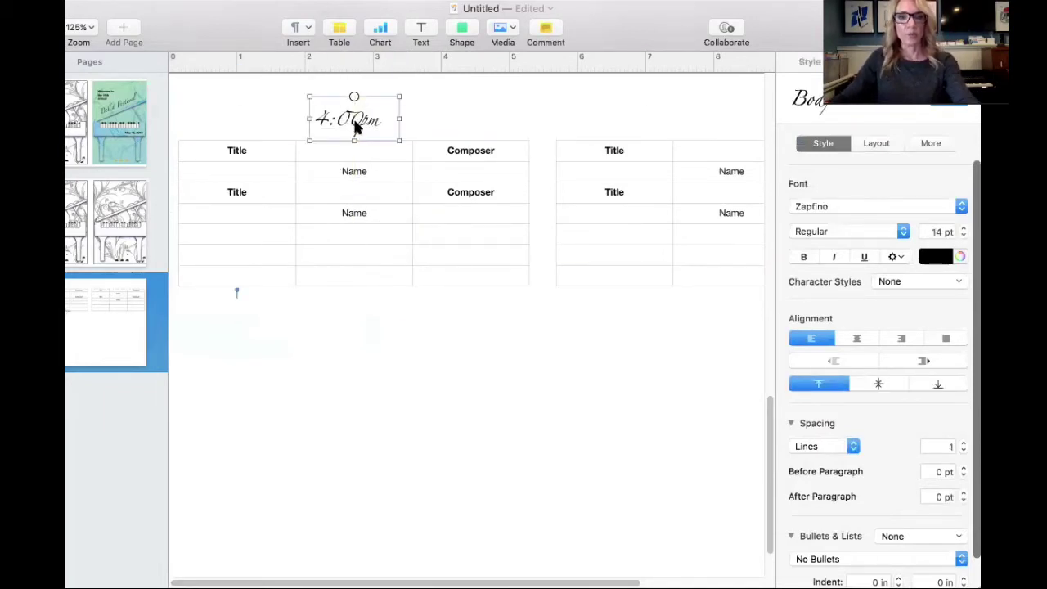
Set all inner and outer borders of every cell in the first table to No Border.
click(283, 158)
click(283, 159)
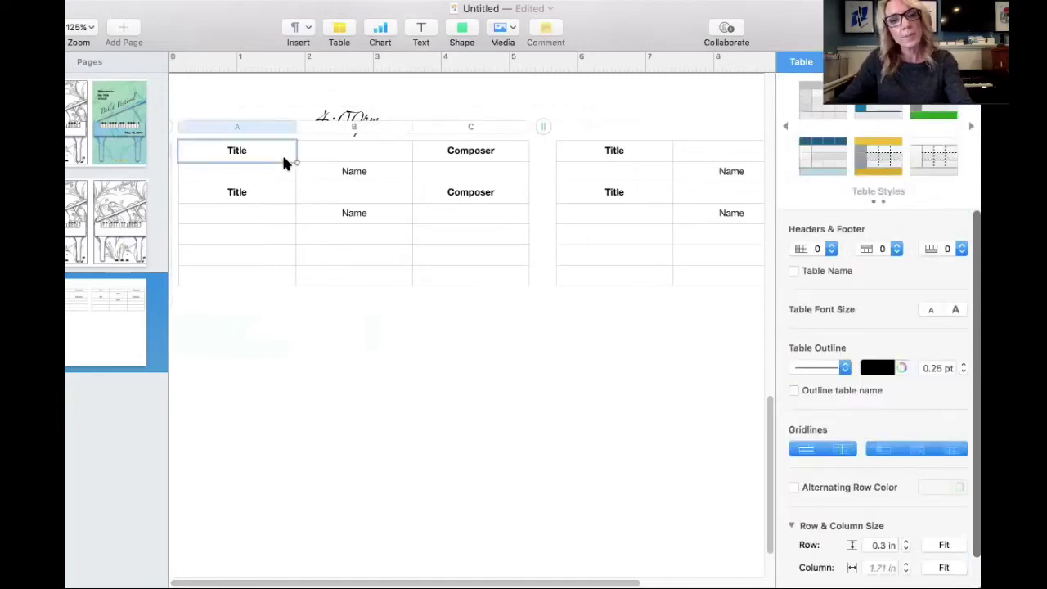
click(462, 281)
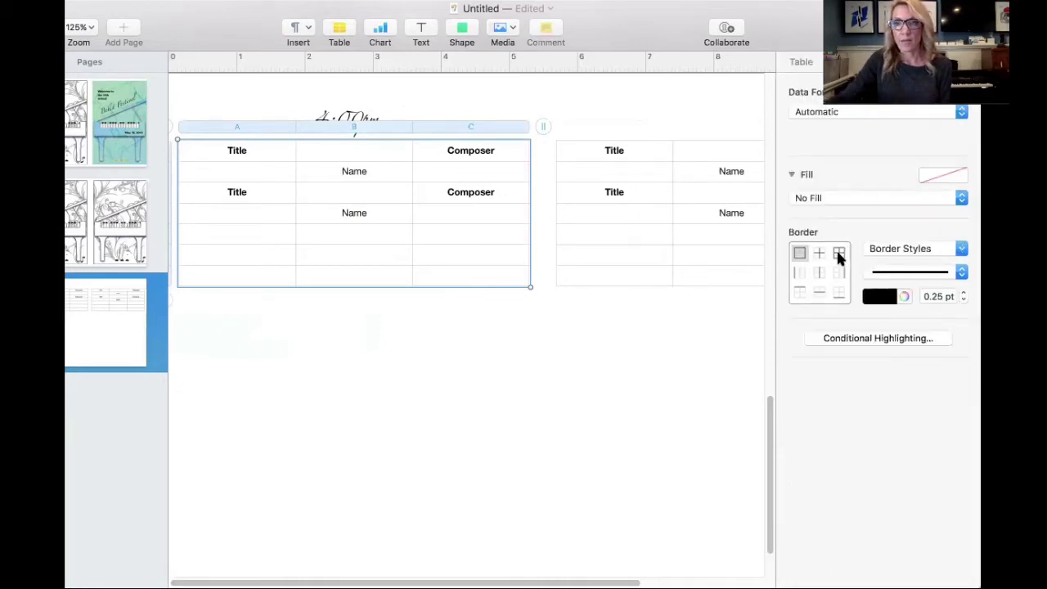
click(838, 254)
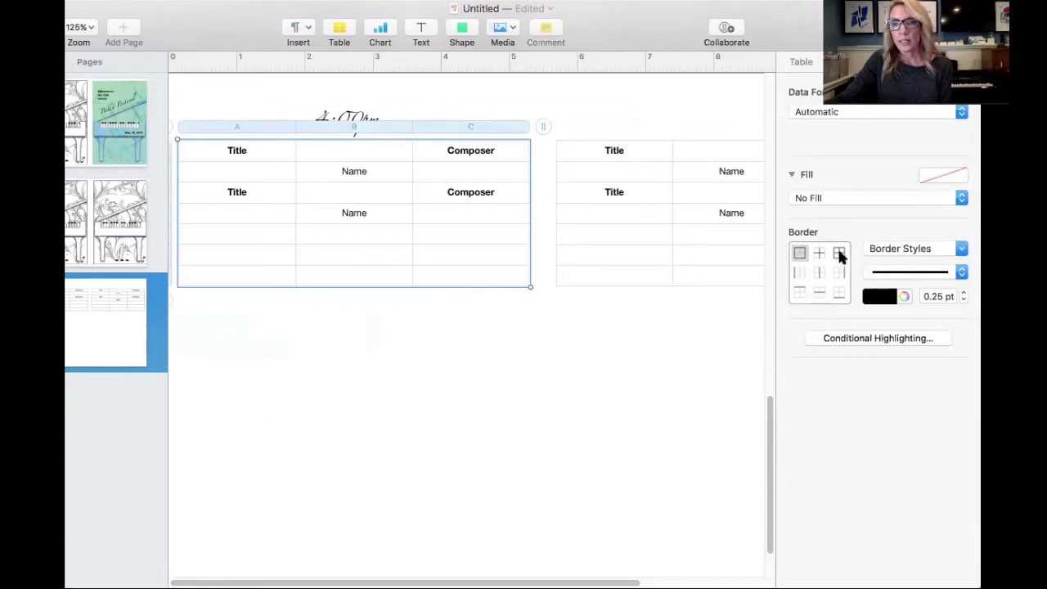
click(838, 253)
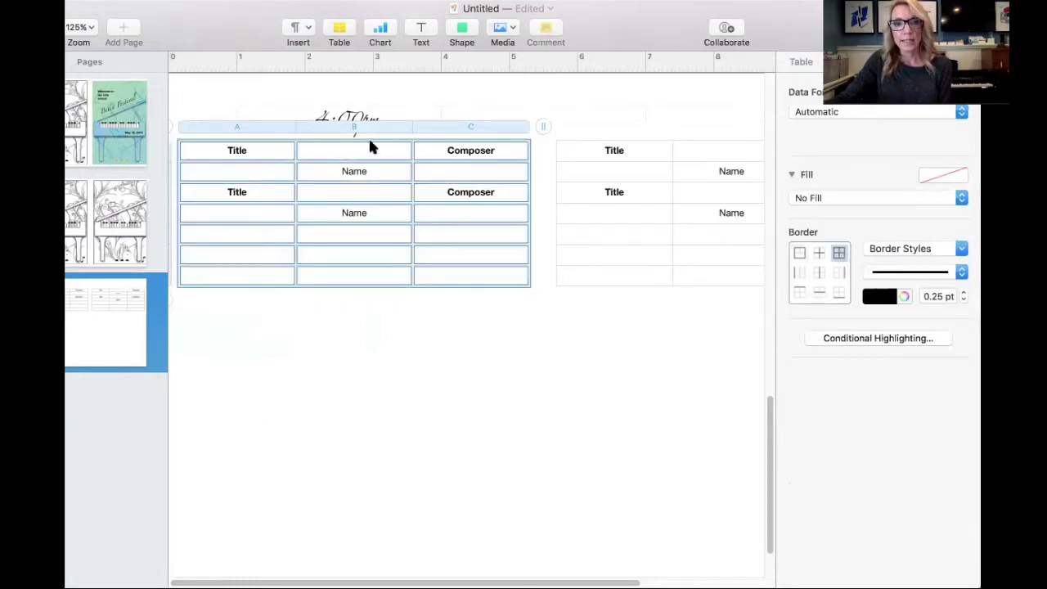
click(961, 274)
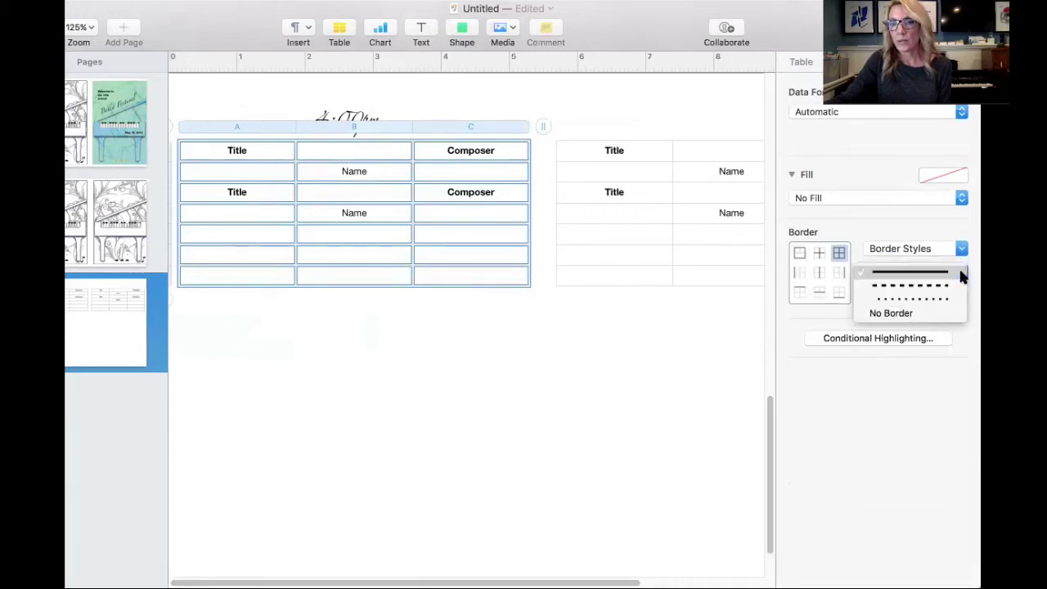
click(940, 312)
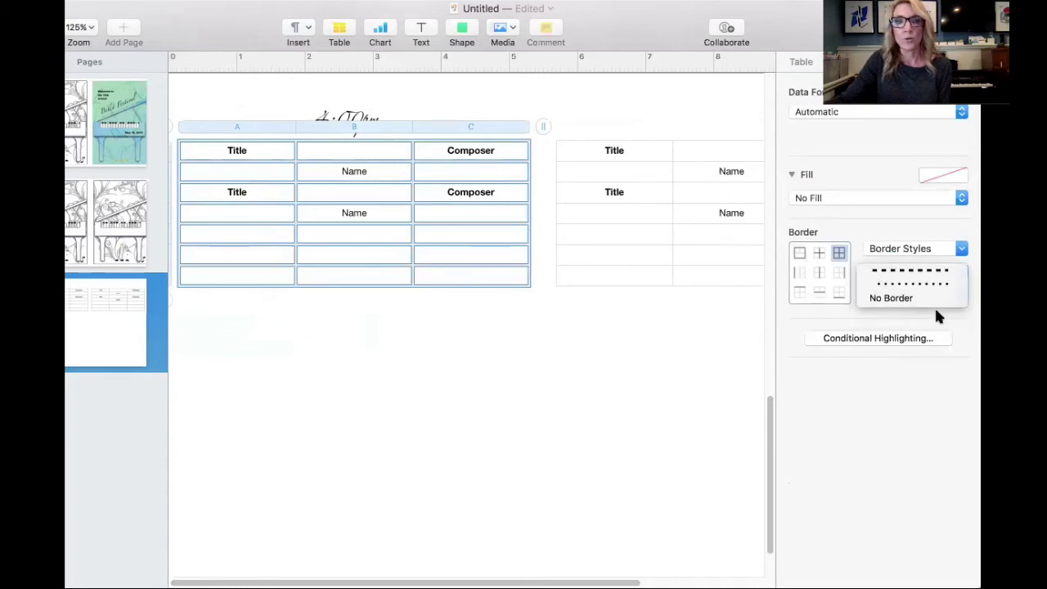
click(474, 372)
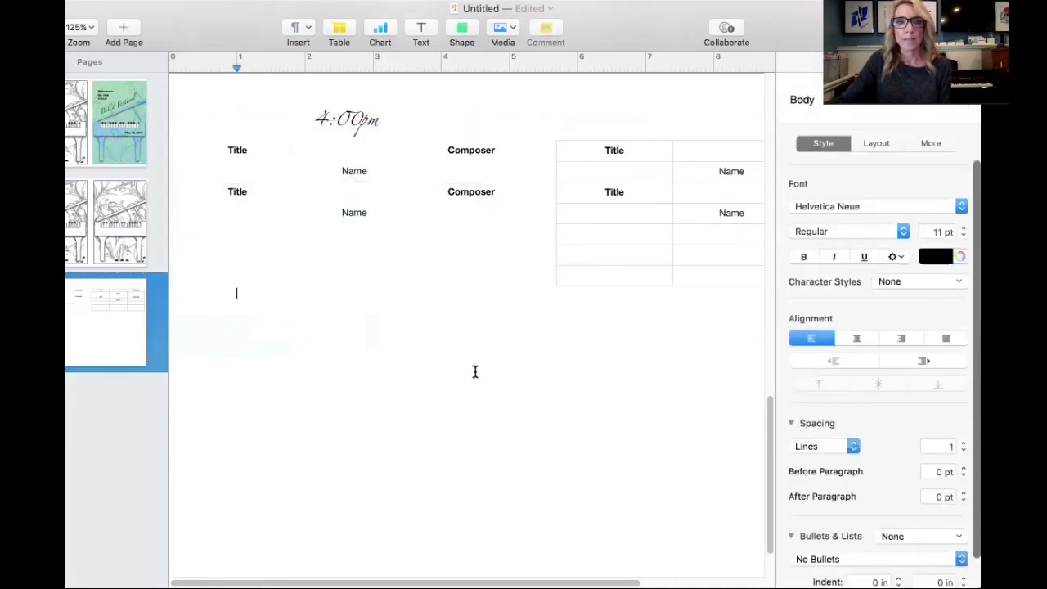